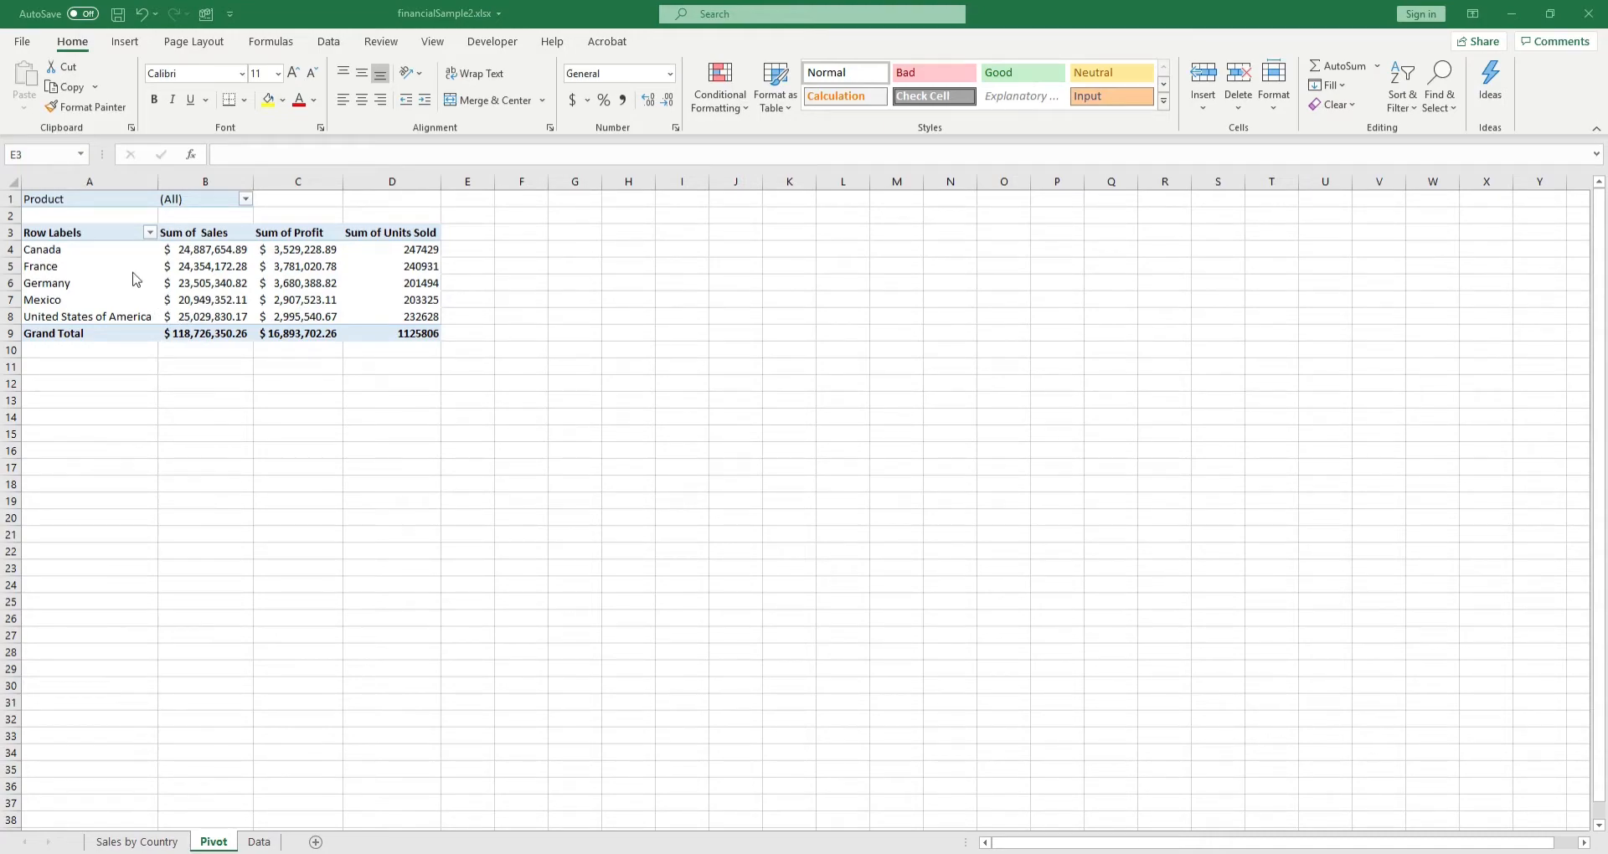
Step: Show and hide the pivot table's field list by selecting Sum of Sales values and an empty cell outside the table
{"action": "left_click", "coordinate": [191, 272]}
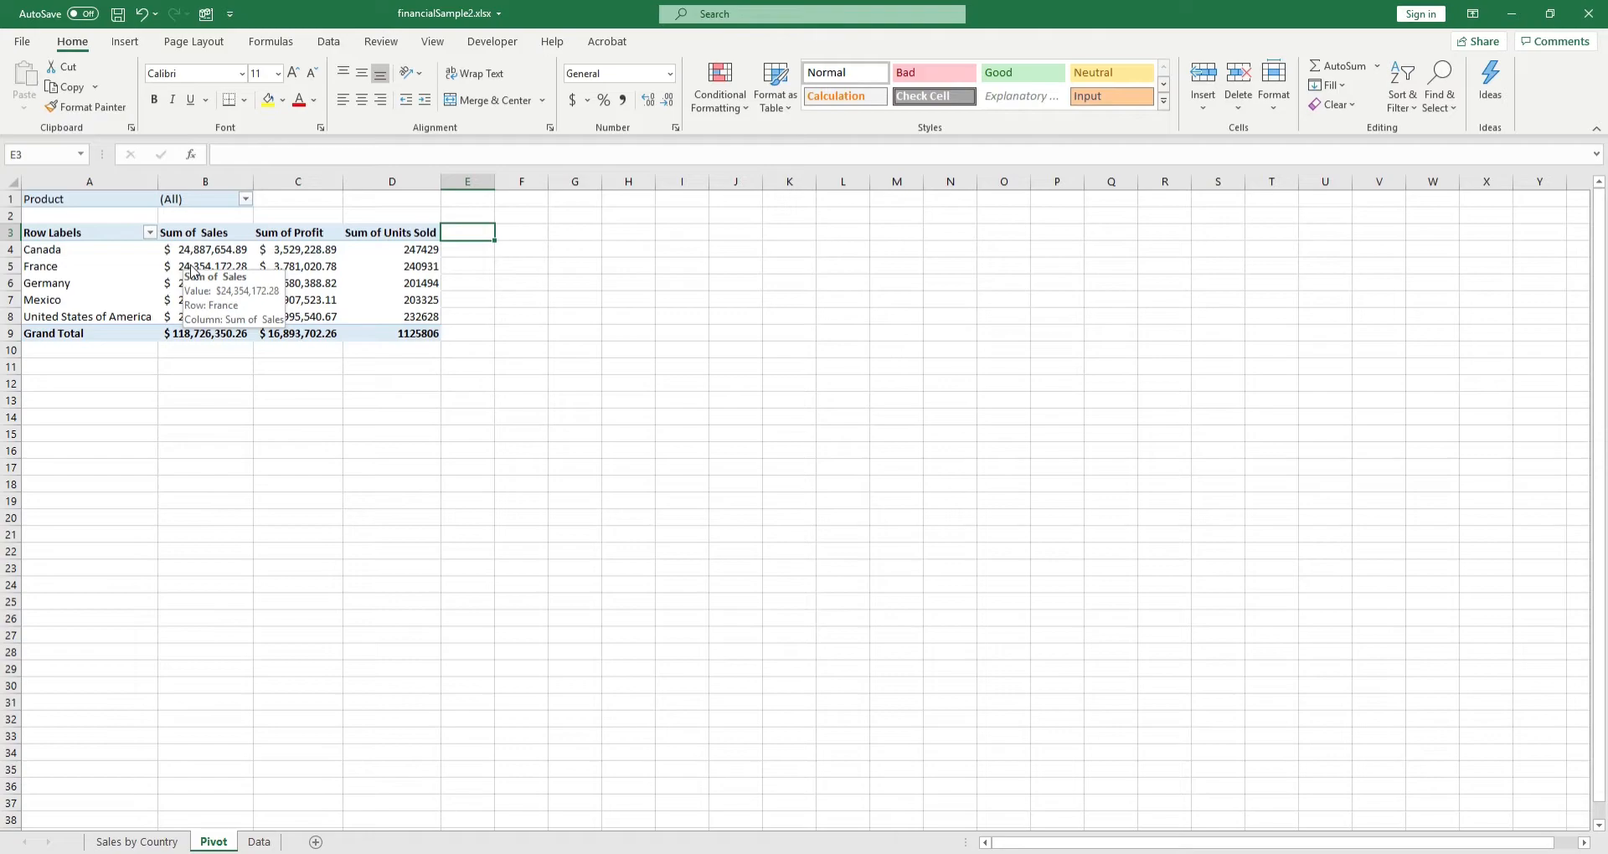
{"action": "left_click", "coordinate": [222, 282]}
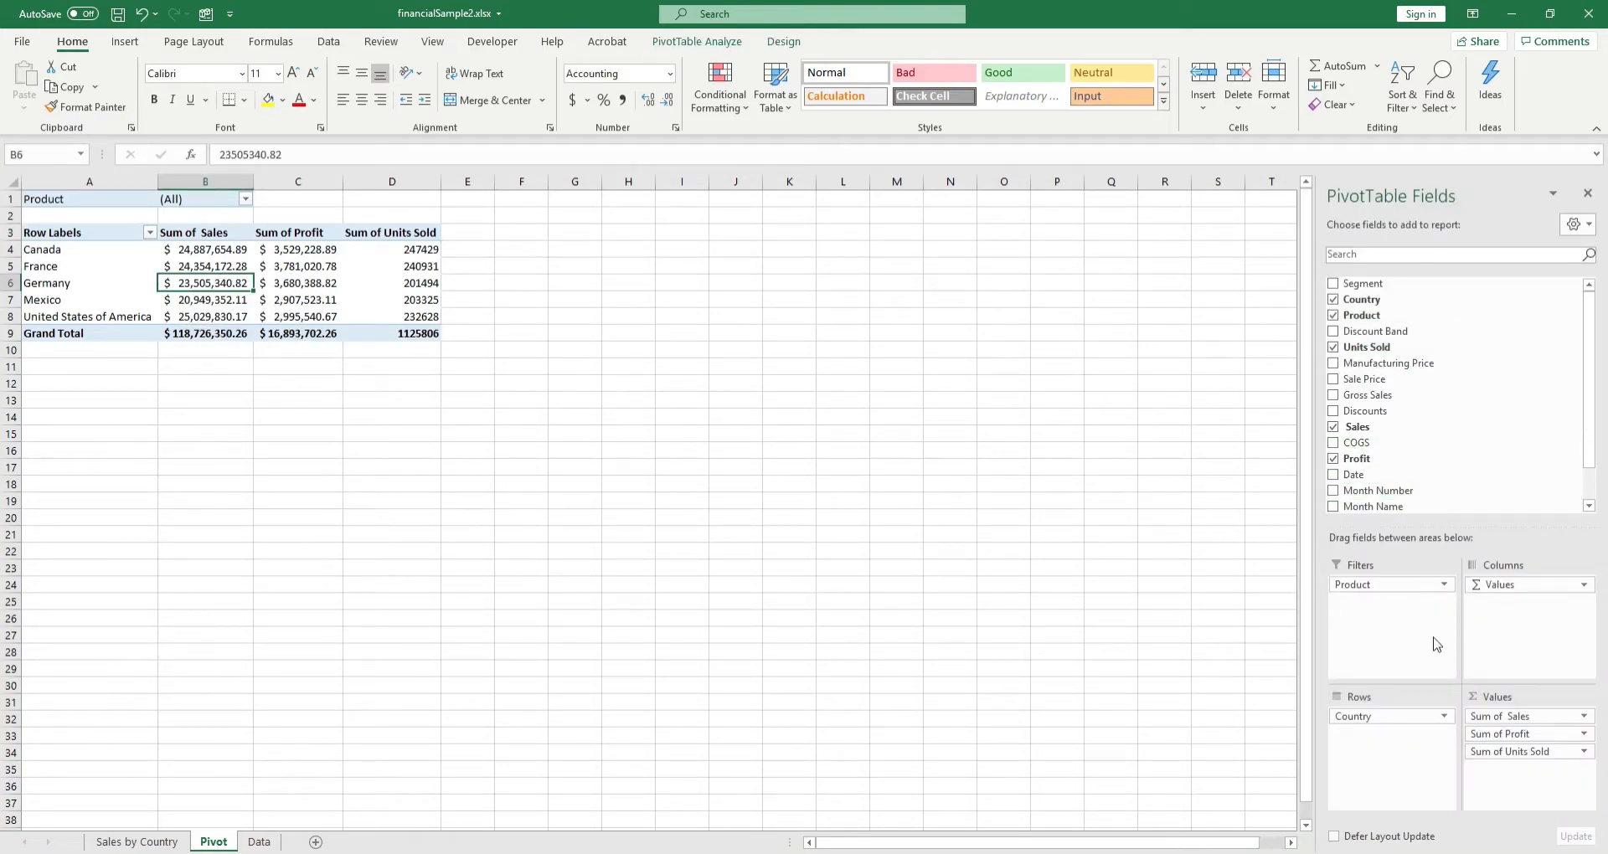
{"action": "left_click", "coordinate": [483, 312]}
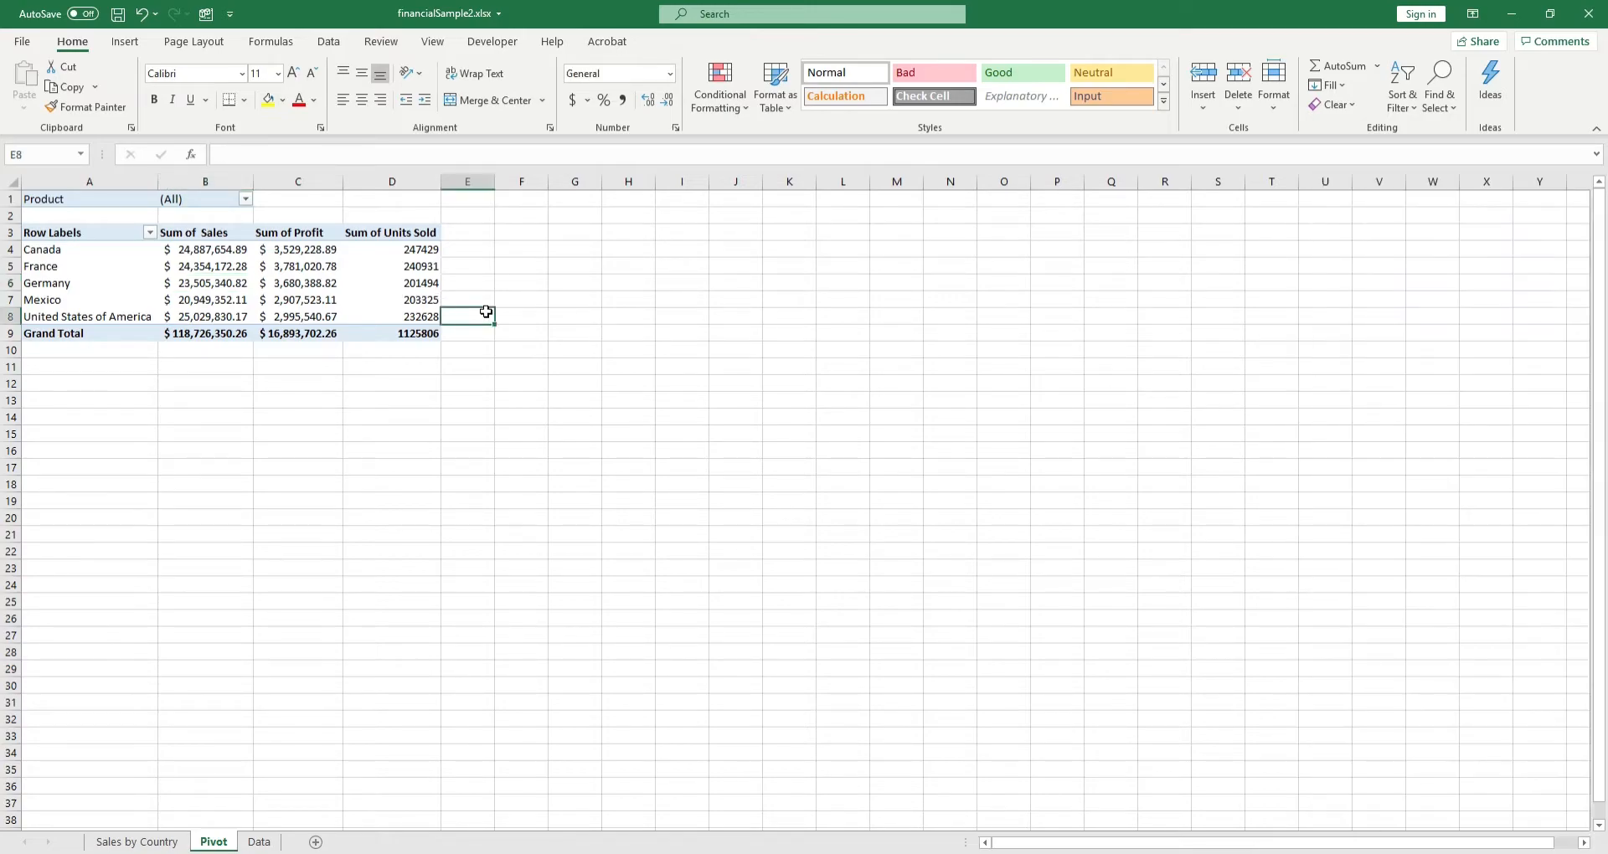
{"action": "left_click", "coordinate": [184, 265]}
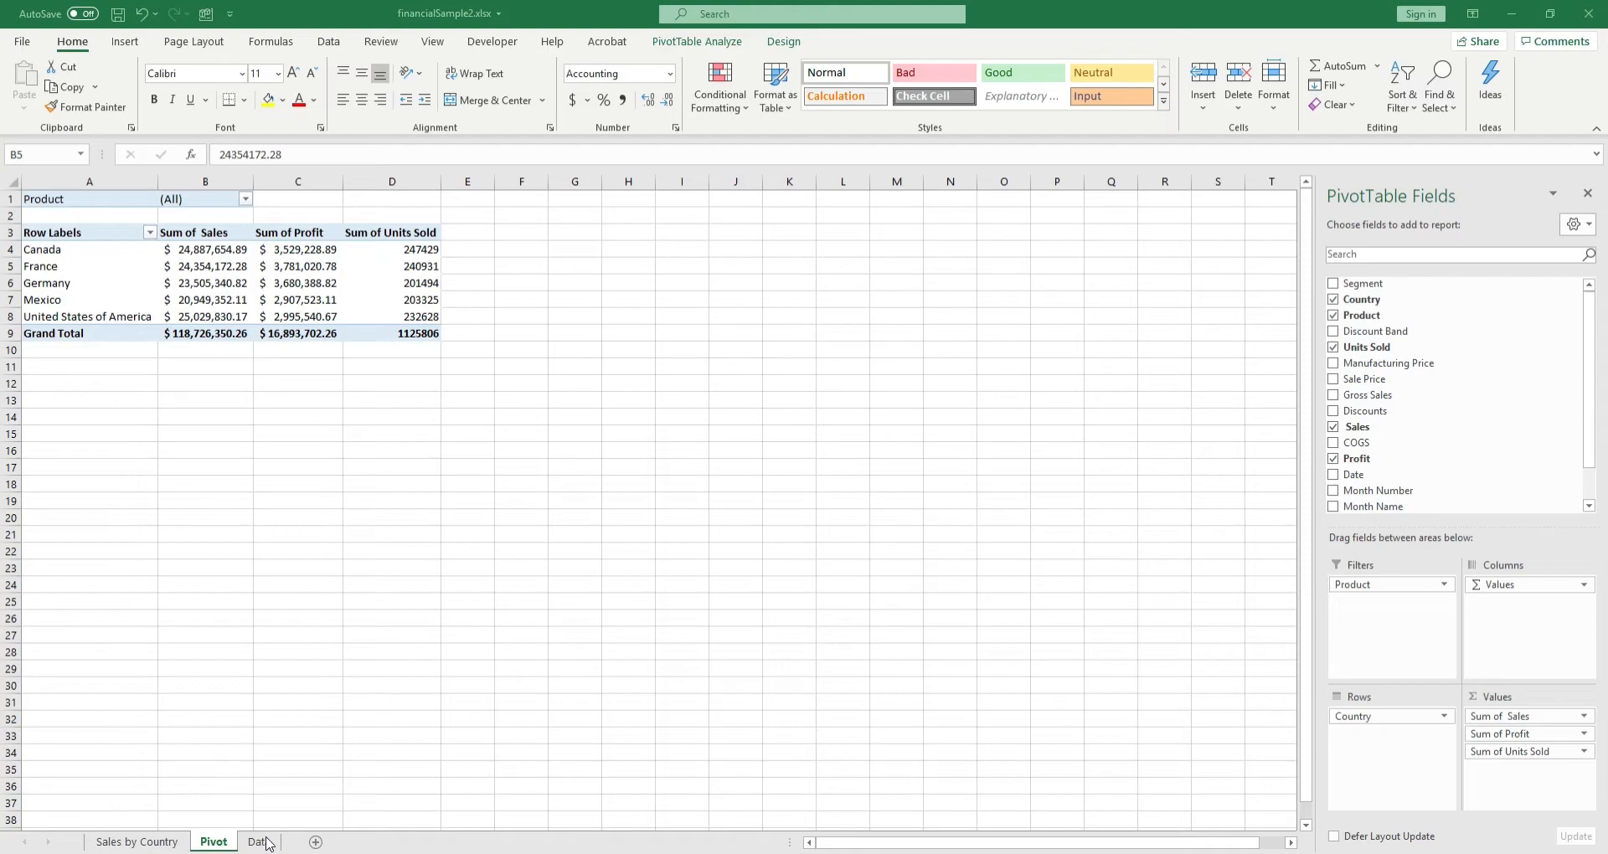
{"action": "left_click", "coordinate": [201, 267]}
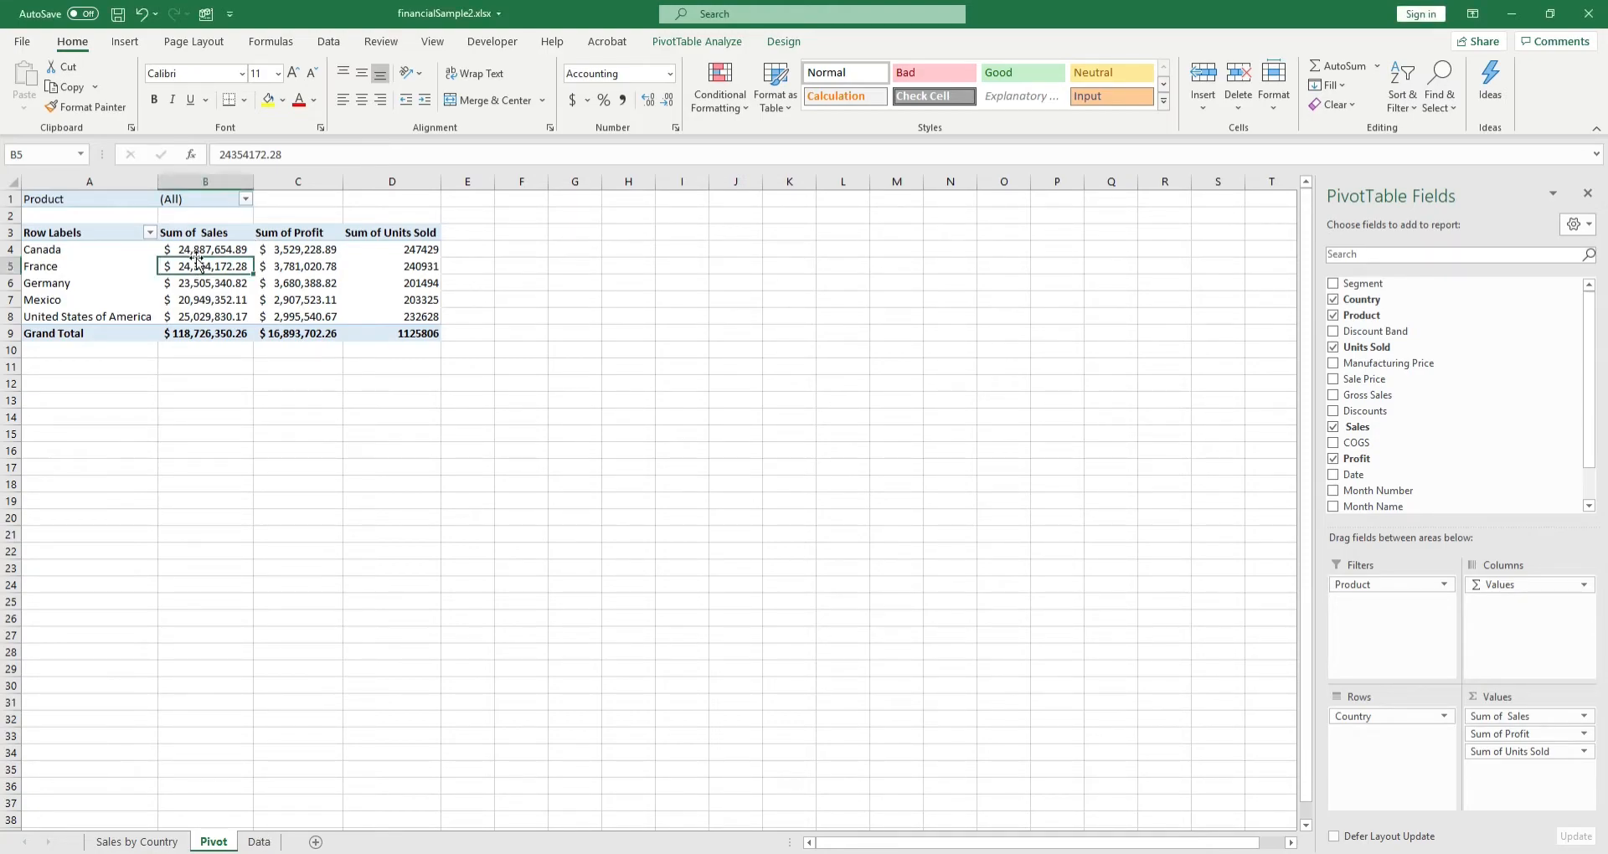
Step: Examine the source records in the Data sheet, especially the Sales column, and return to the Pivot sheet
{"action": "left_click", "coordinate": [258, 842]}
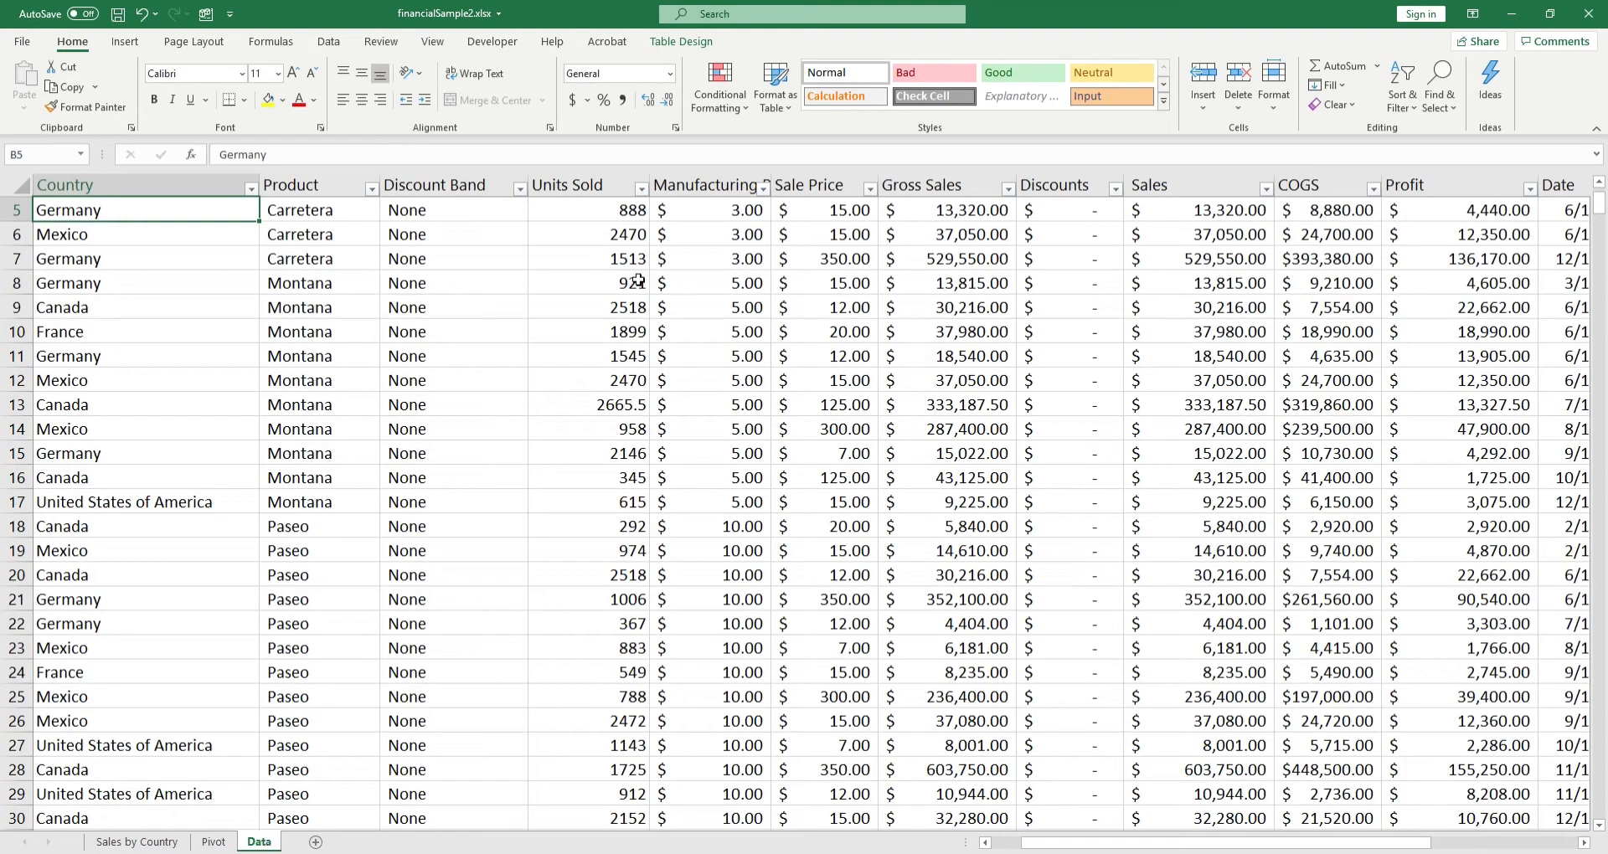
{"action": "left_click", "coordinate": [672, 278]}
{"action": "left_click", "coordinate": [1190, 237]}
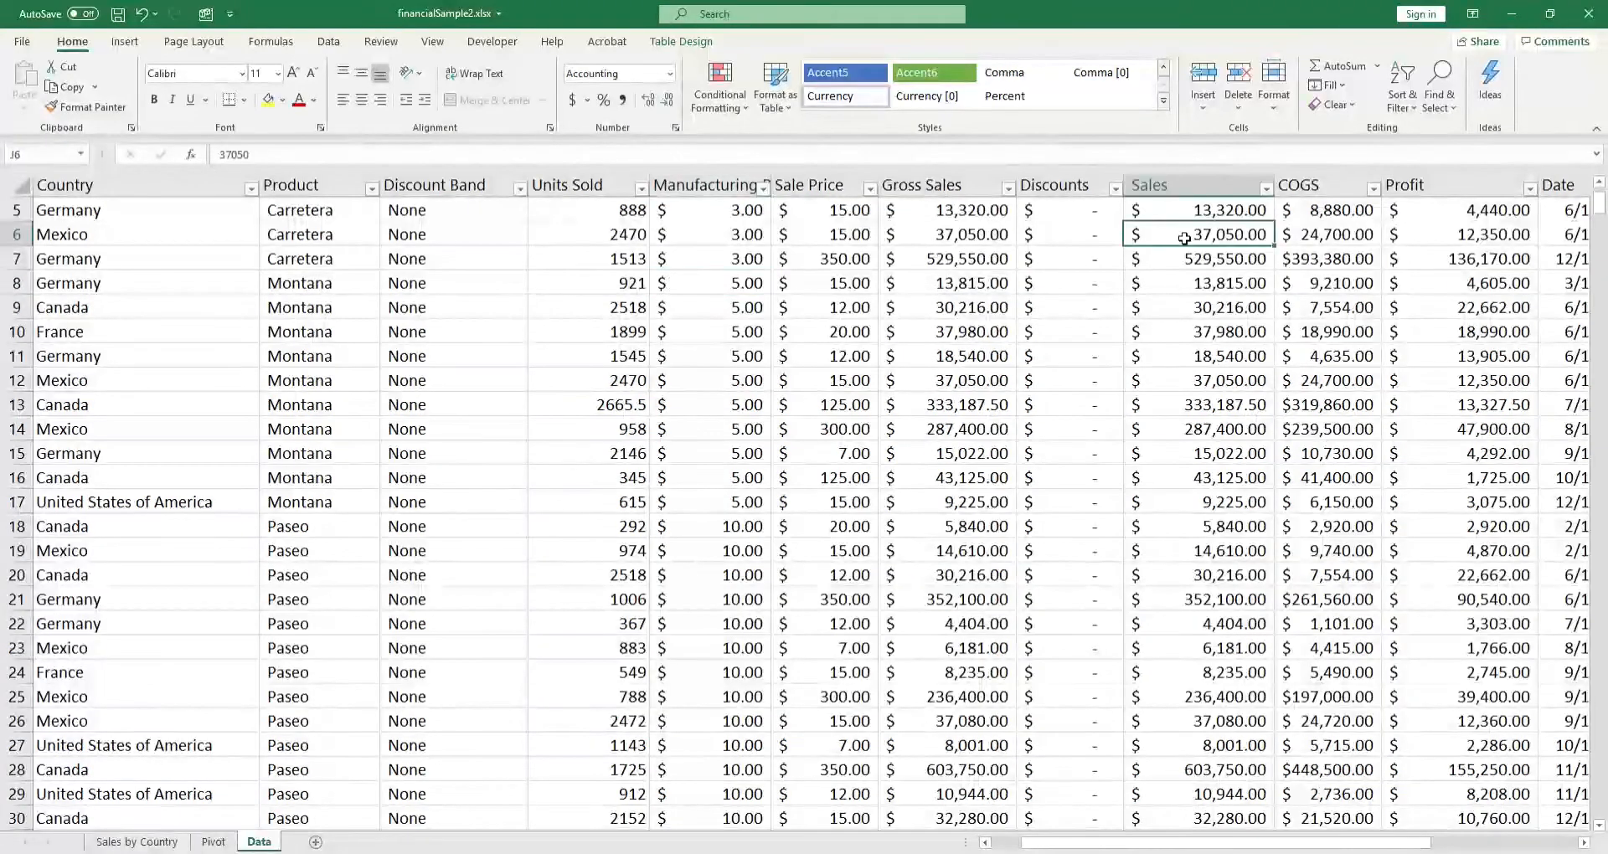
{"action": "left_click", "coordinate": [1190, 332]}
{"action": "left_click", "coordinate": [1189, 356]}
{"action": "left_click", "coordinate": [1189, 453]}
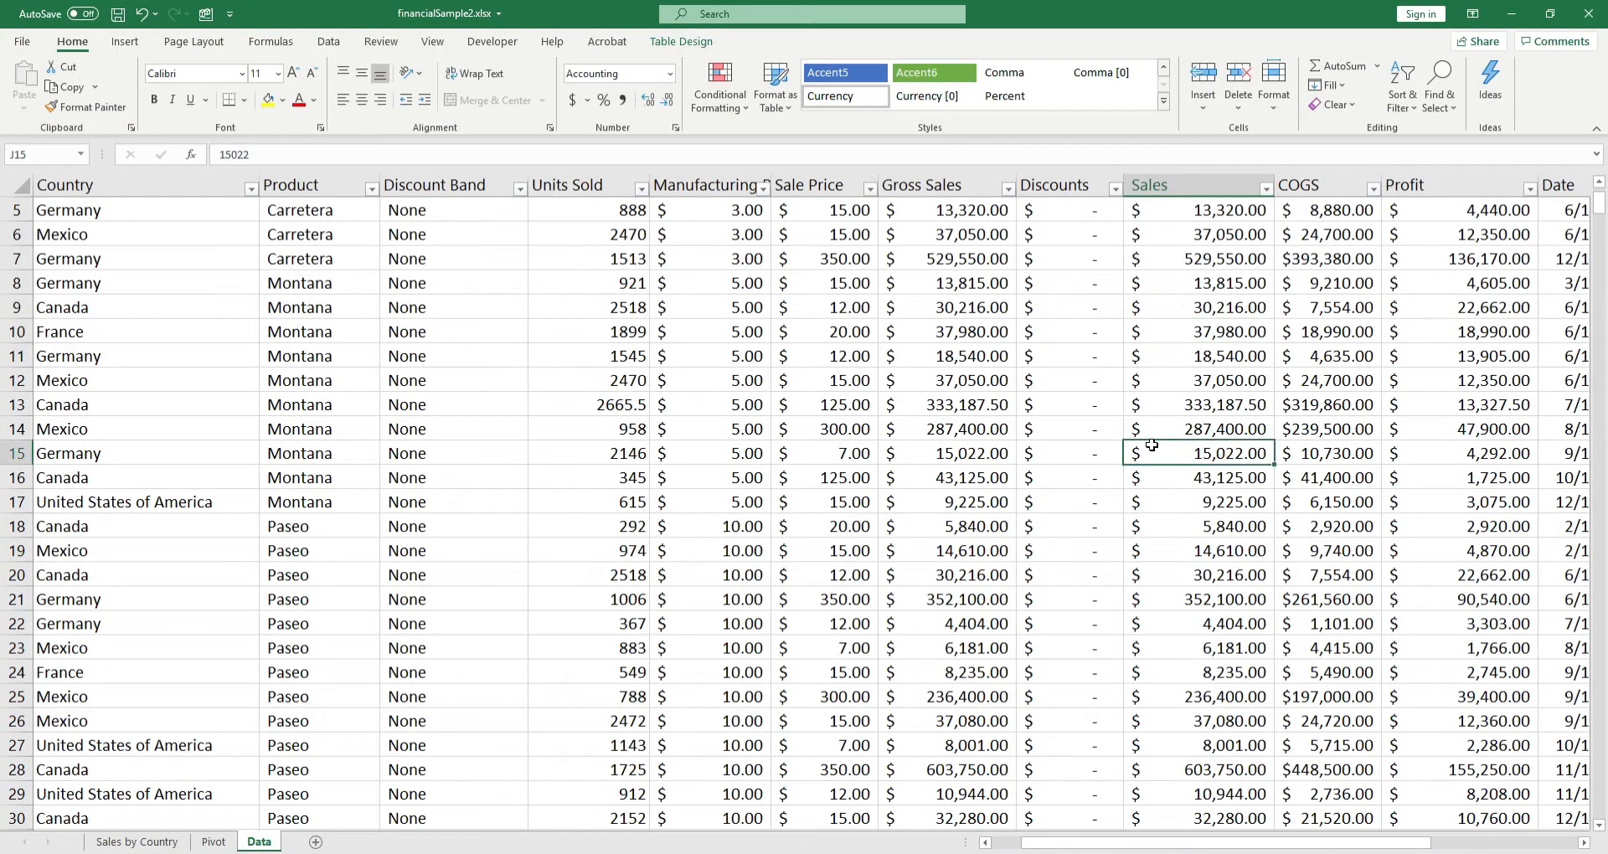
{"action": "left_click", "coordinate": [213, 842]}
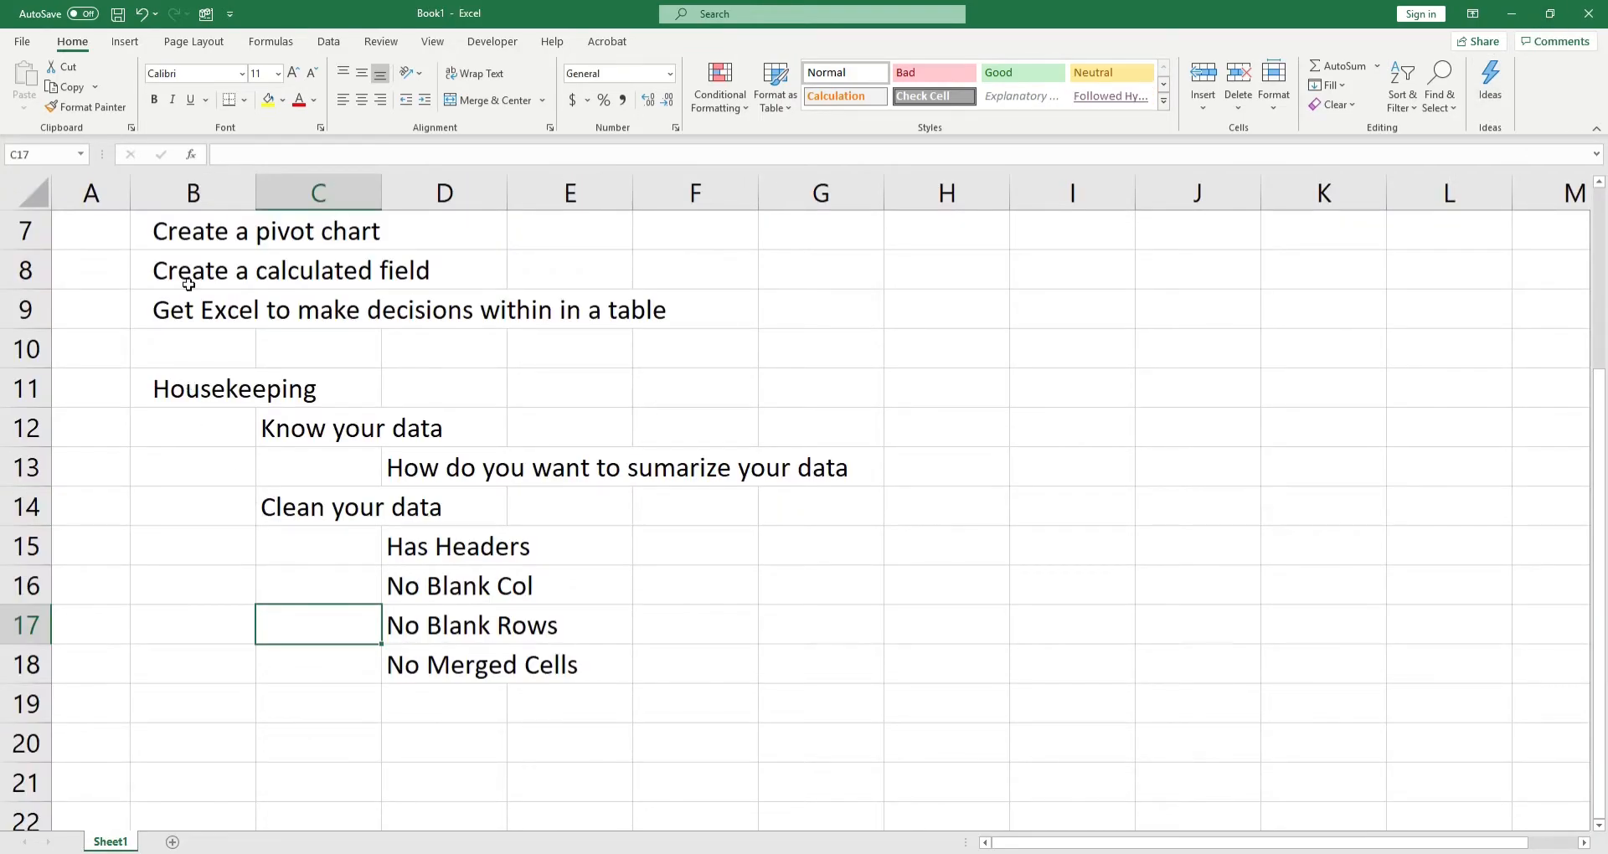
Step: In the Book1 outline, mark "Creating simple pivot table" with a check mark by entering P in cell A6
{"action": "scroll", "coordinate": [189, 285], "scroll_direction": "up", "scroll_amount": 2}
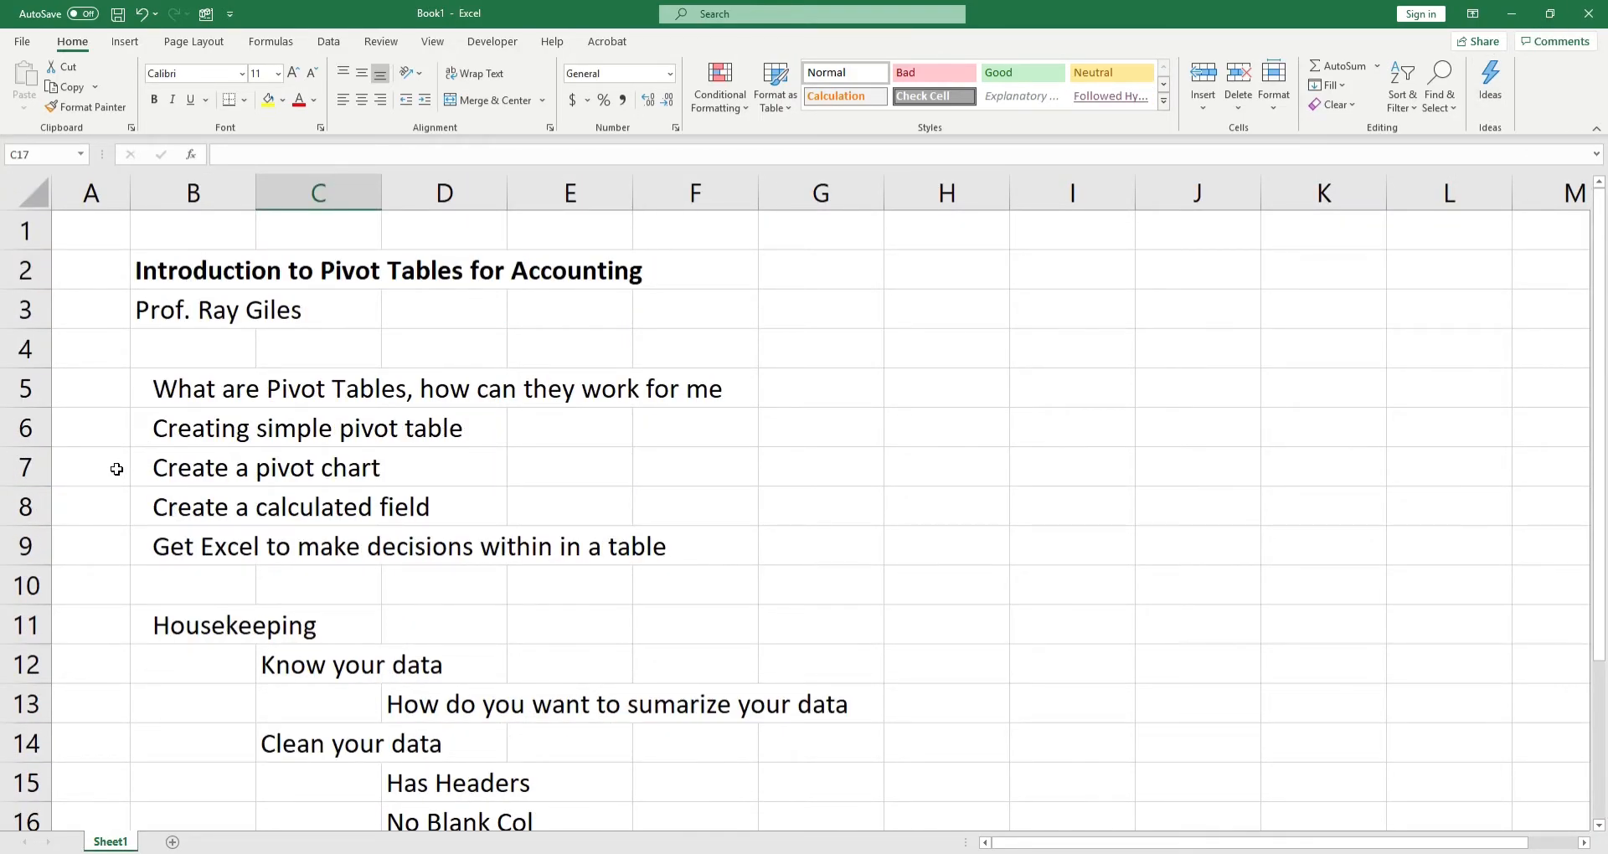
{"action": "left_click", "coordinate": [103, 415]}
{"action": "type", "text": "P"}
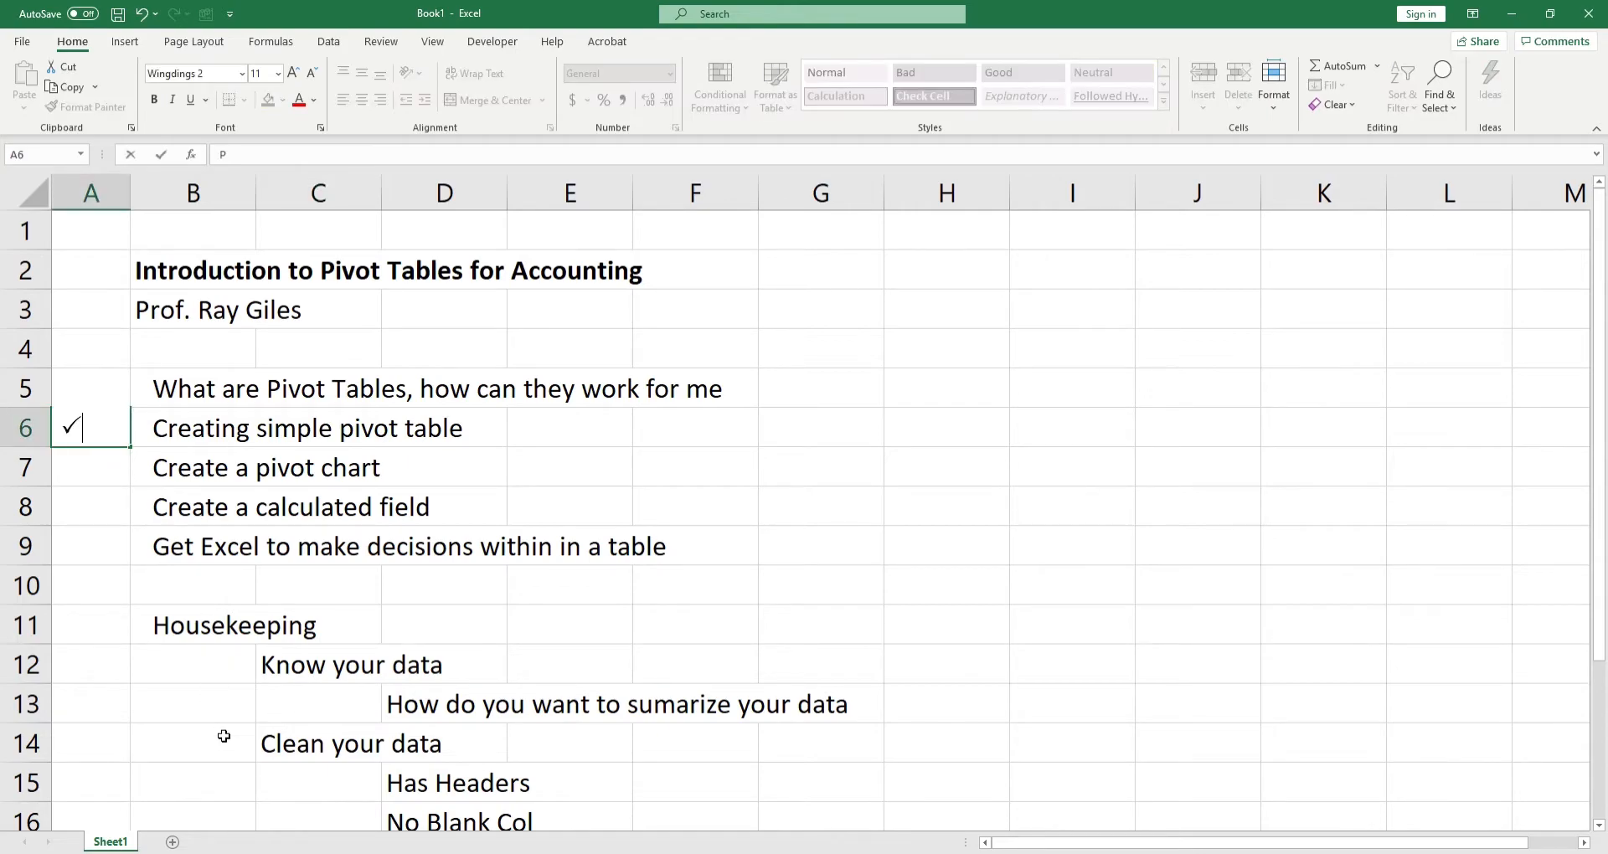
Step: Switch back to the financialSample2.xlsx workbook and maximize its window
{"action": "left_click", "coordinate": [801, 853]}
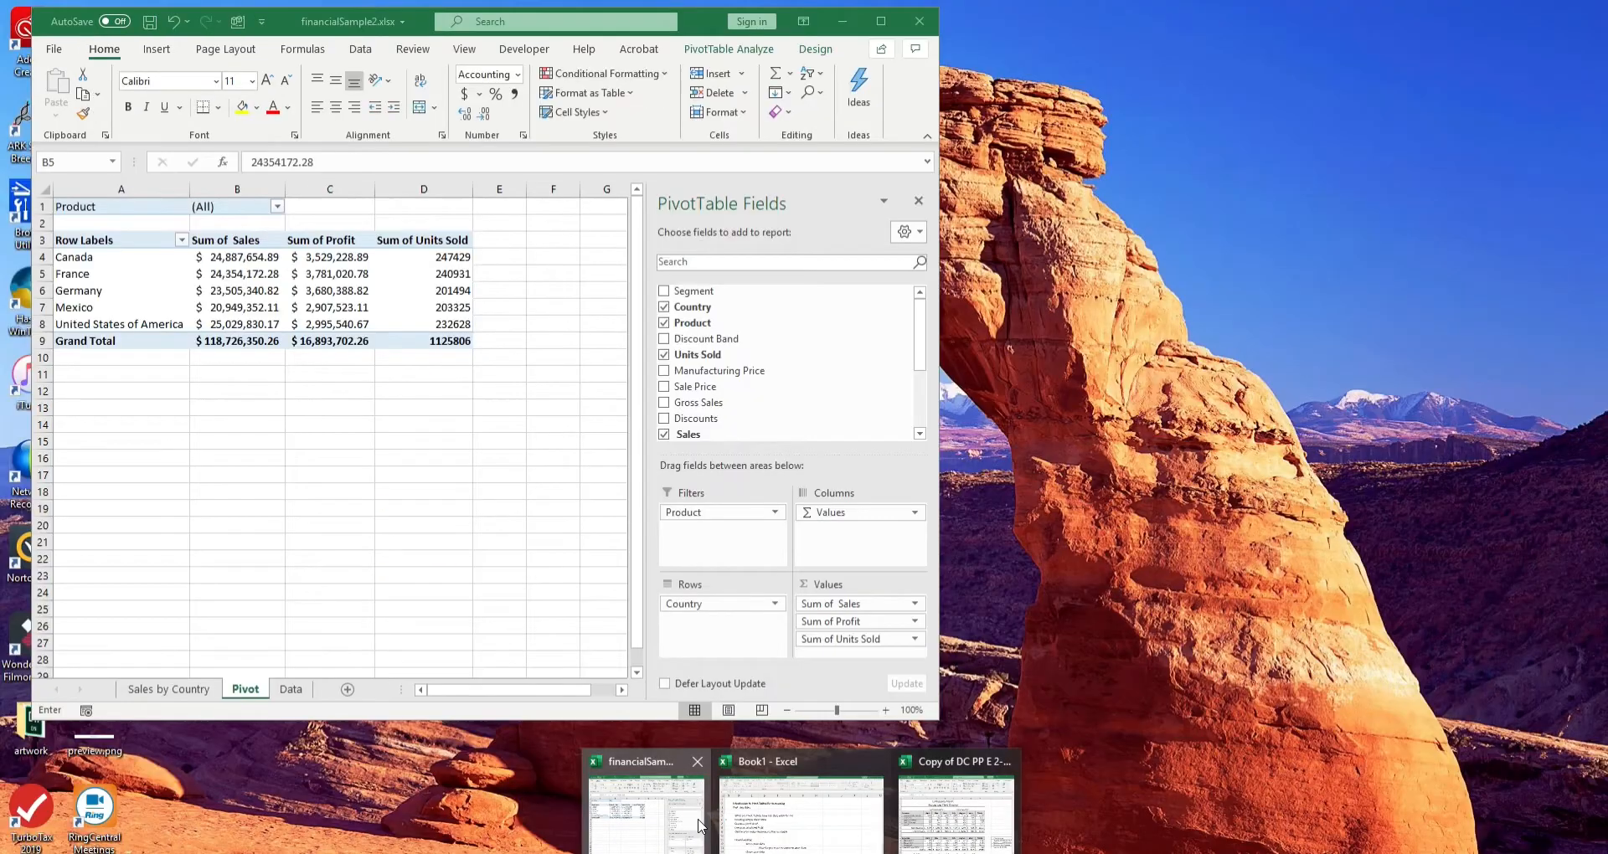
{"action": "left_click", "coordinate": [645, 808]}
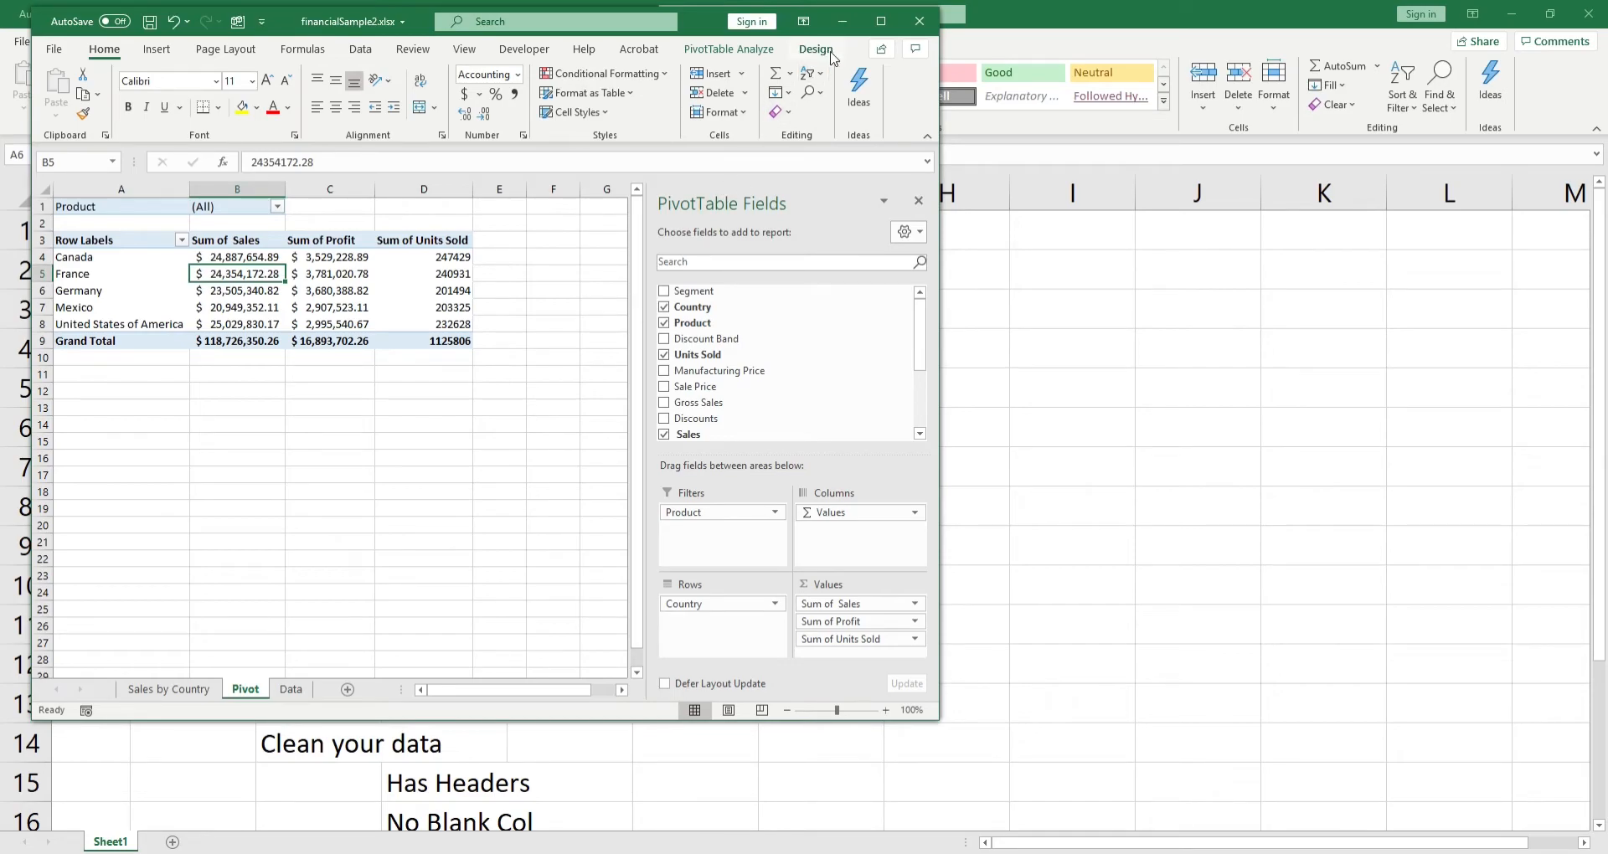
{"action": "left_click", "coordinate": [881, 21]}
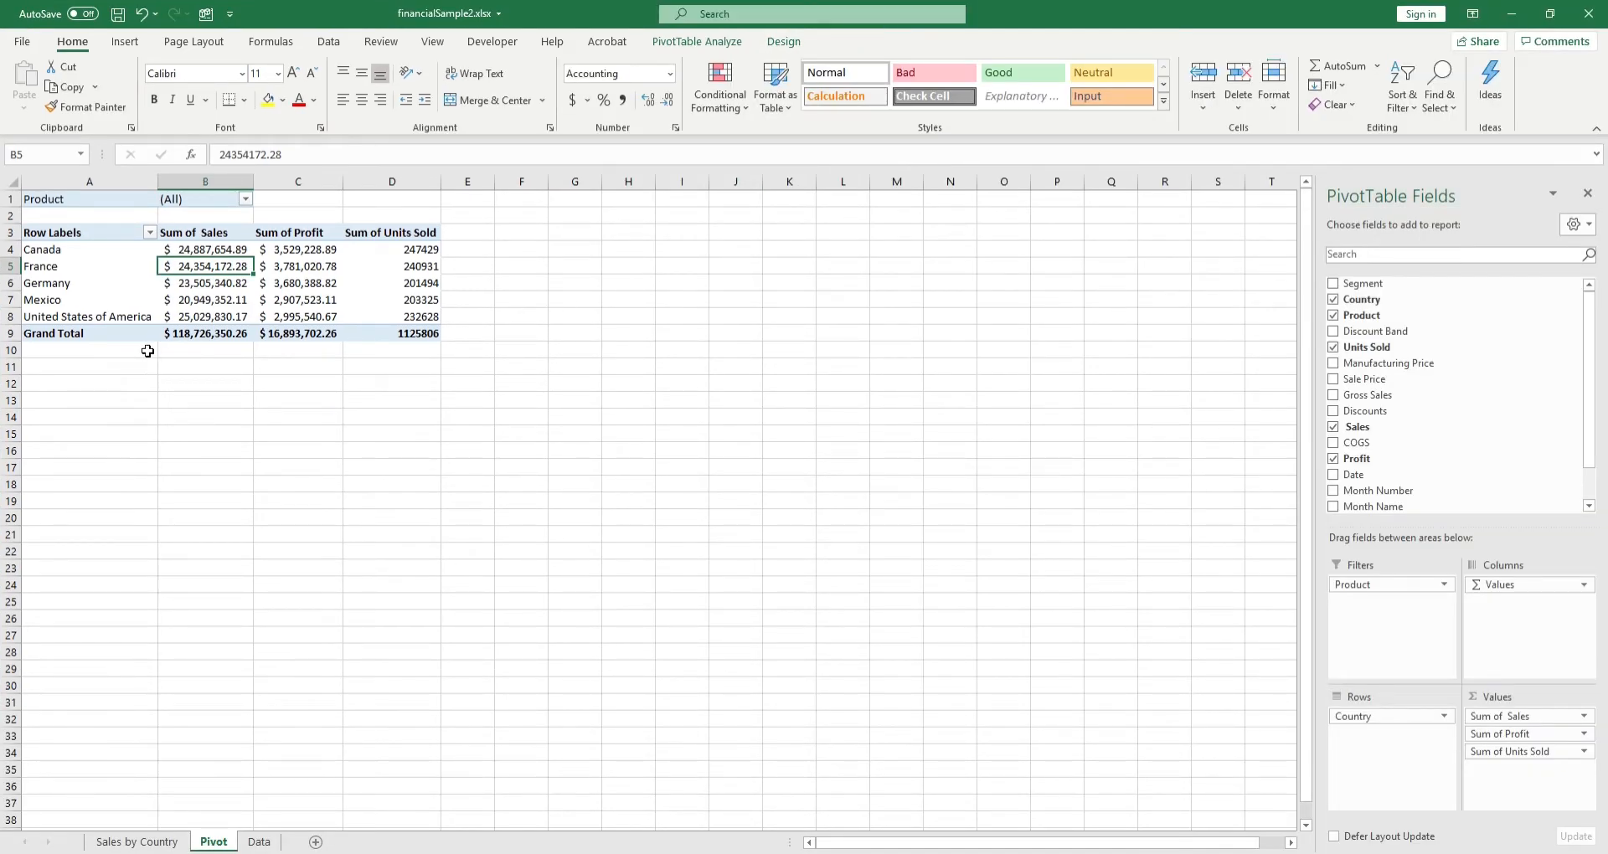
Step: Fit the Sum of Sales and Sum of Profit columns to their contents and widen both slightly
{"action": "scroll", "coordinate": [207, 369], "scroll_direction": "up", "scroll_amount": 3}
{"action": "scroll", "coordinate": [207, 370], "scroll_direction": "up", "scroll_amount": 2}
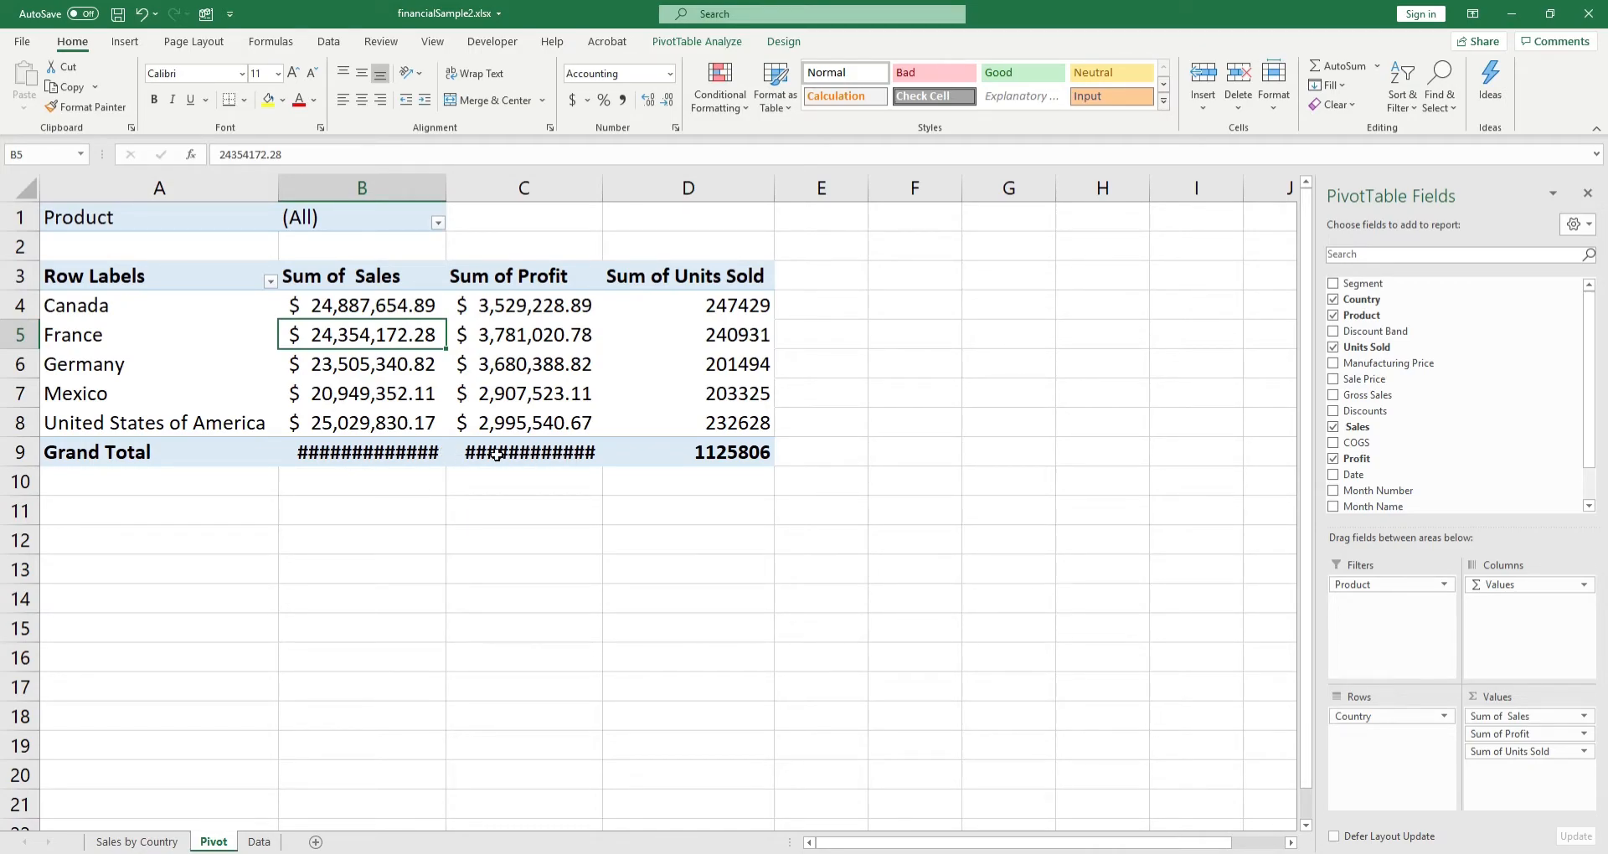
{"action": "double_click", "coordinate": [444, 186]}
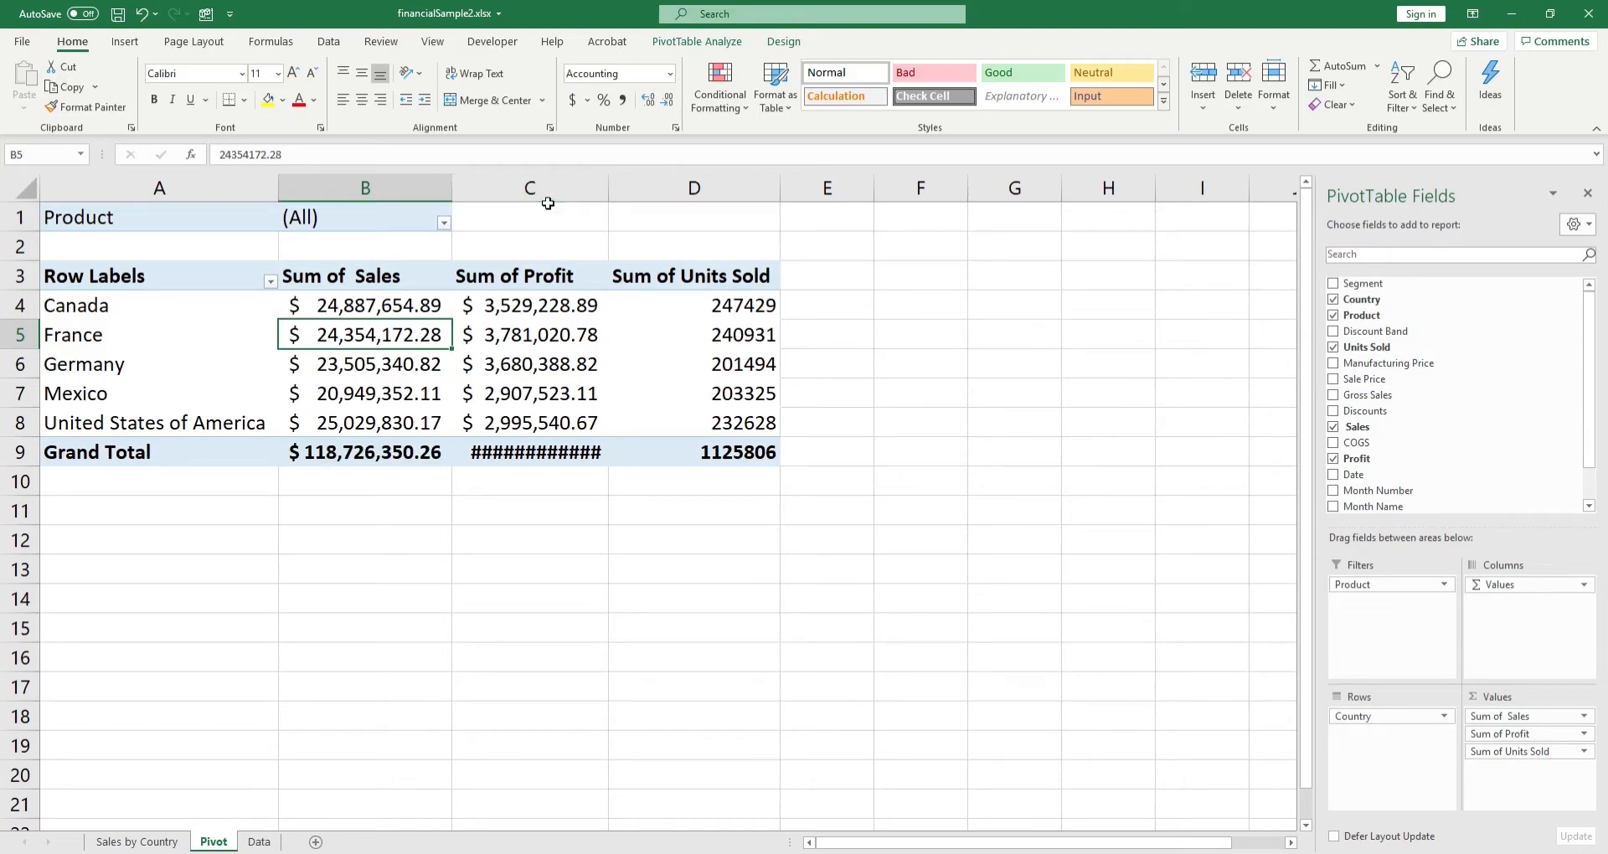
{"action": "double_click", "coordinate": [609, 188]}
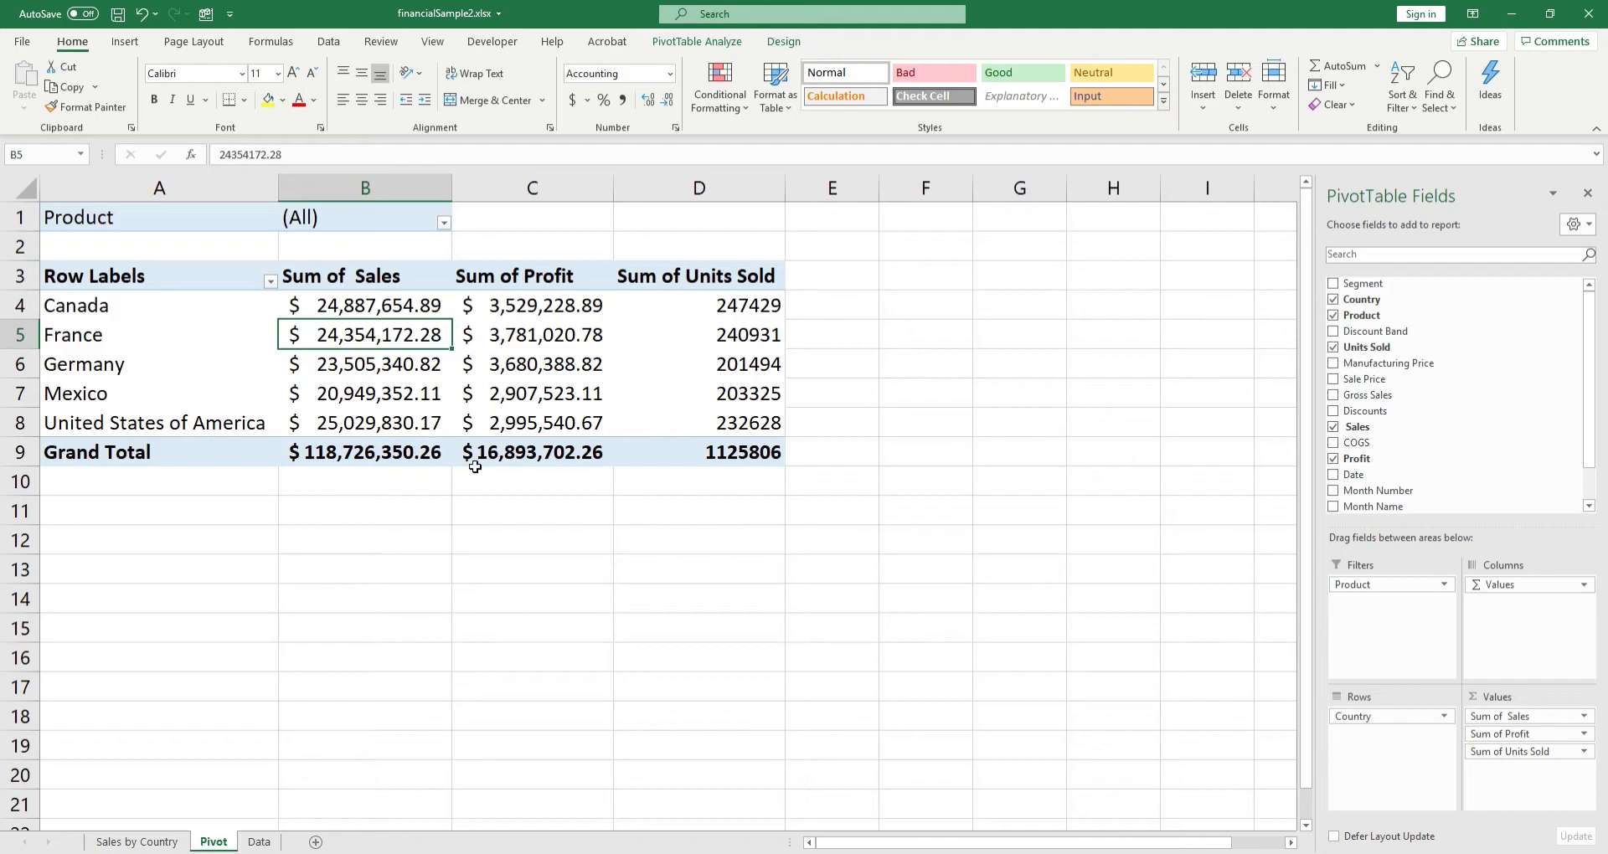
{"action": "left_click_drag", "start_coordinate": [614, 186], "coordinate": [635, 185]}
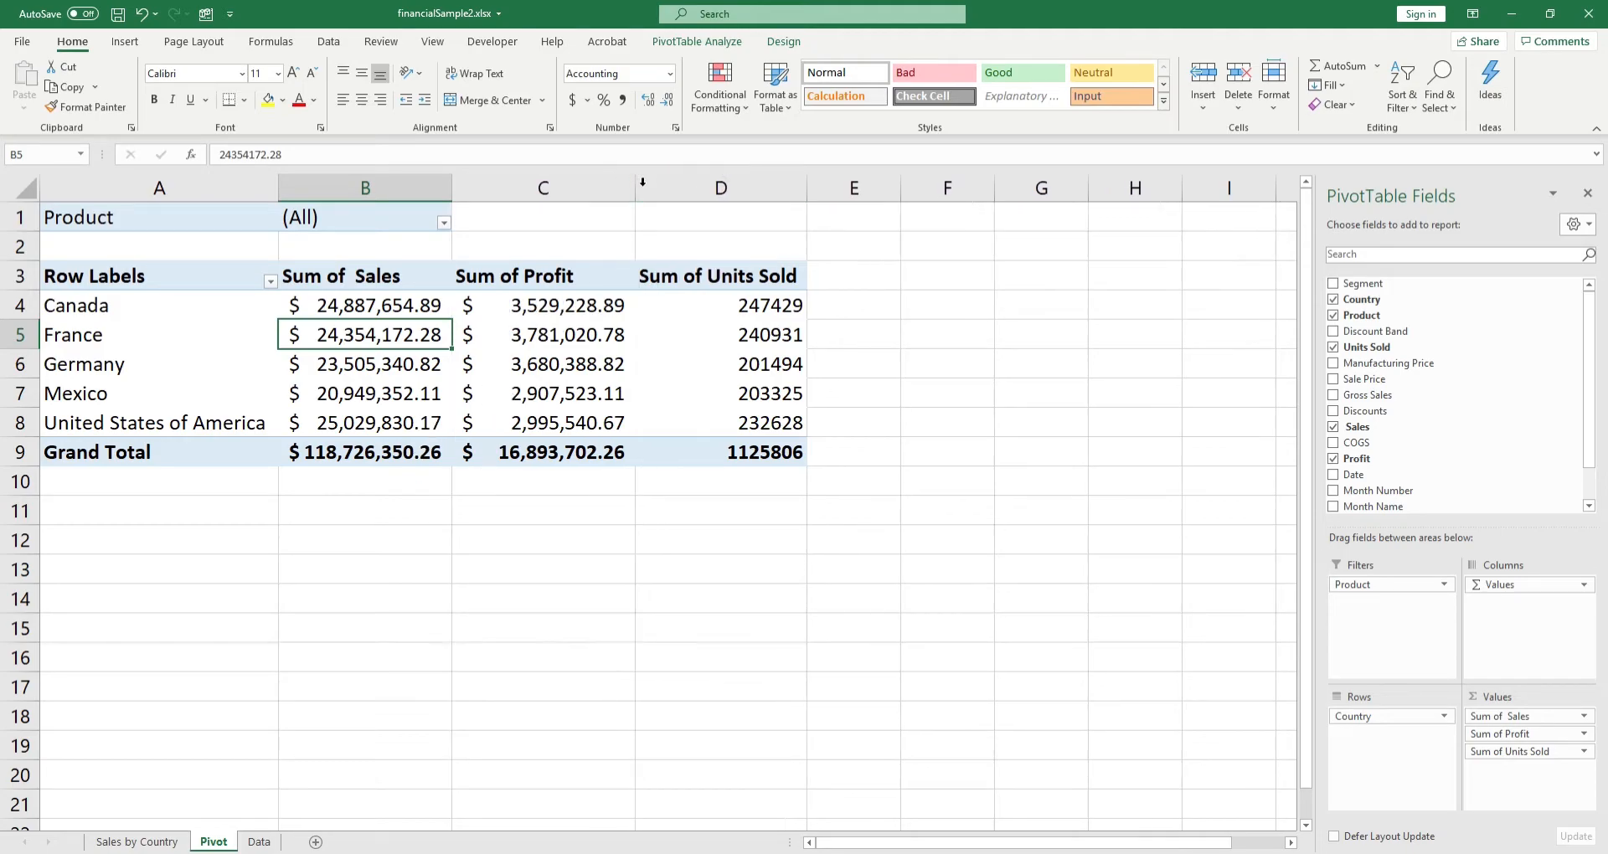
{"action": "left_click_drag", "start_coordinate": [447, 176], "coordinate": [466, 177]}
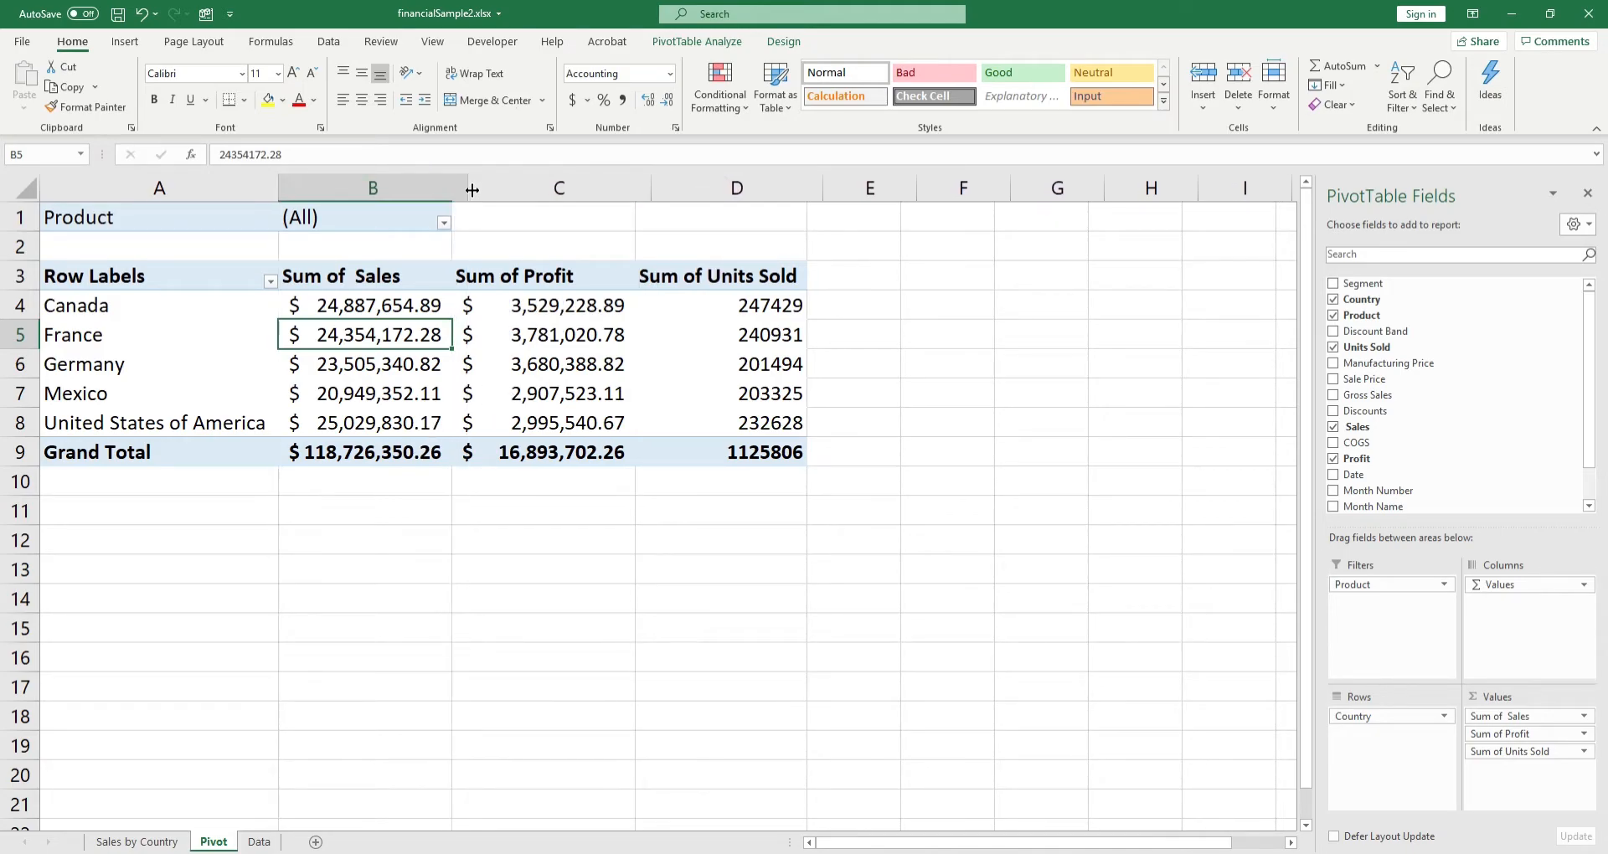
{"action": "left_click", "coordinate": [431, 429]}
{"action": "left_click", "coordinate": [390, 442]}
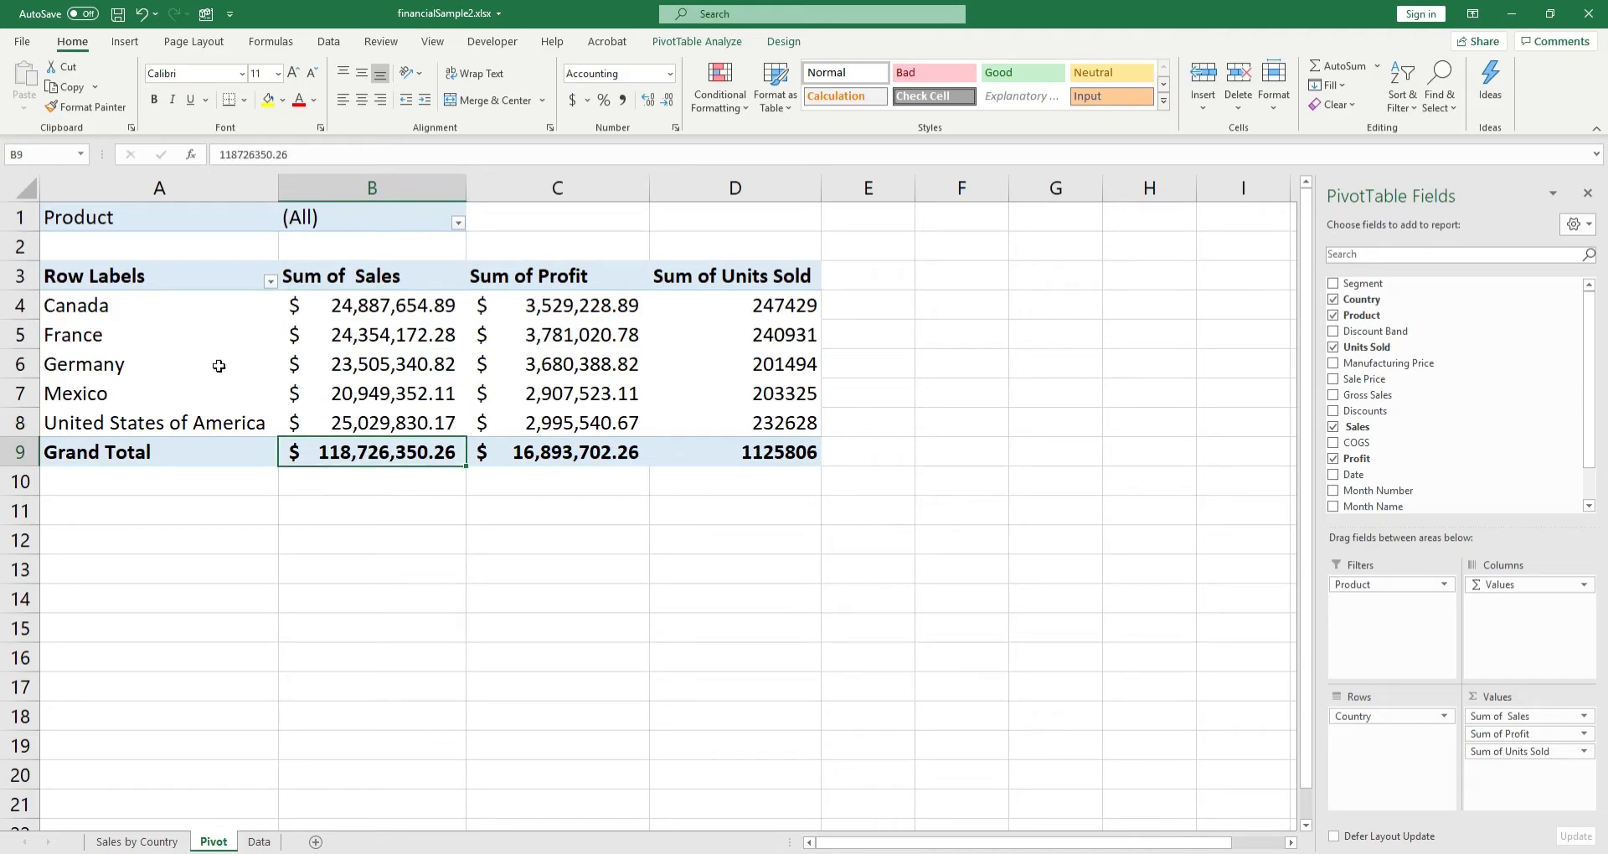
{"action": "left_click", "coordinate": [397, 692]}
{"action": "left_click", "coordinate": [558, 393]}
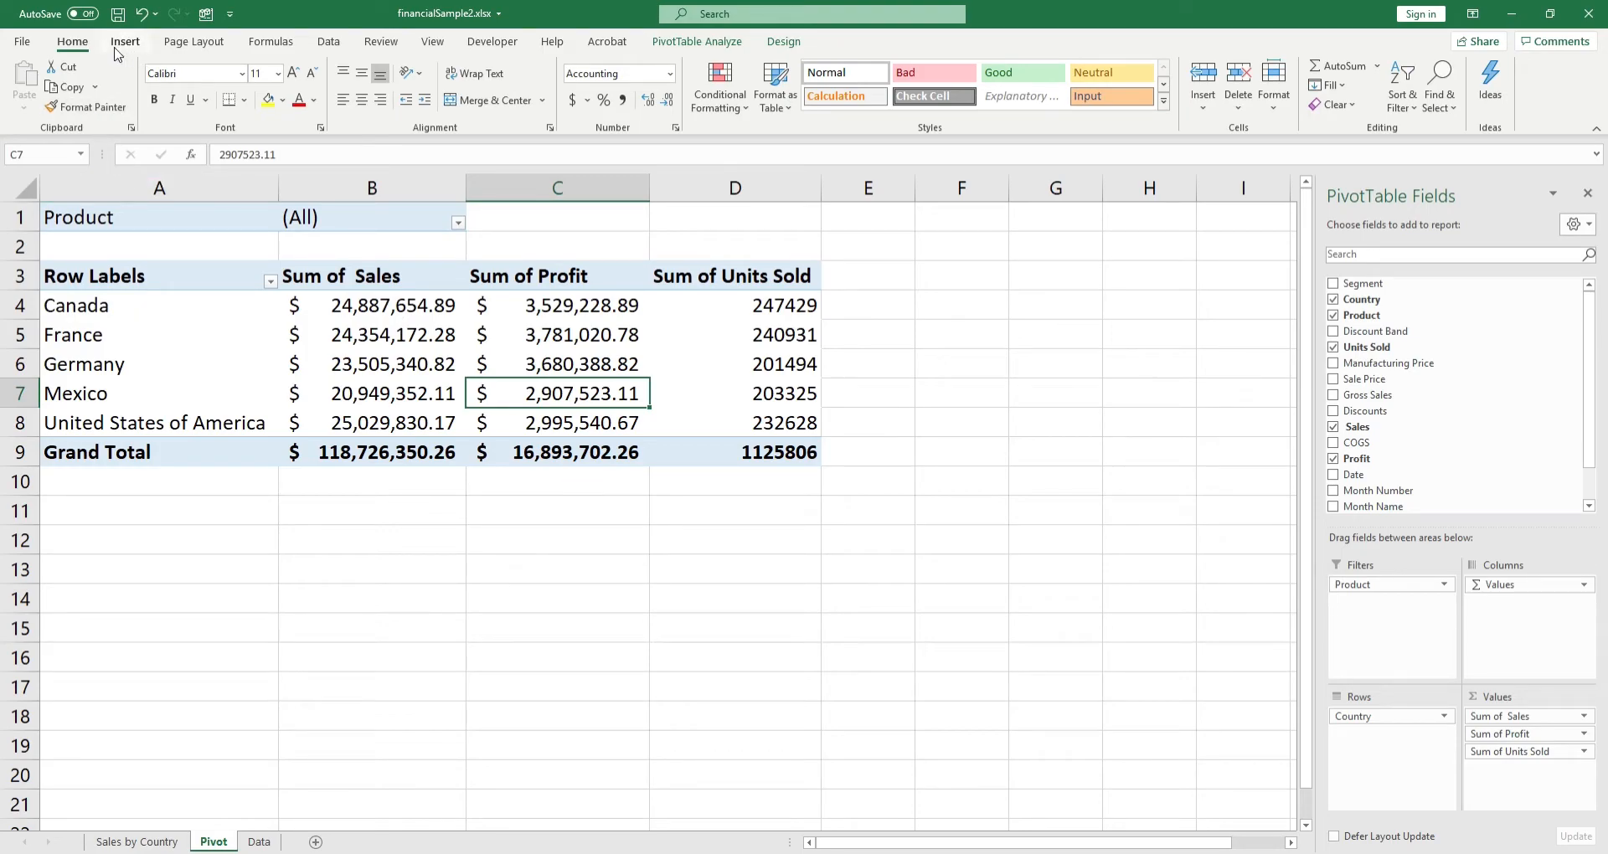
Step: Insert a Clustered Bar PivotChart based on the country pivot table
{"action": "left_click", "coordinate": [183, 279]}
{"action": "left_click", "coordinate": [126, 44]}
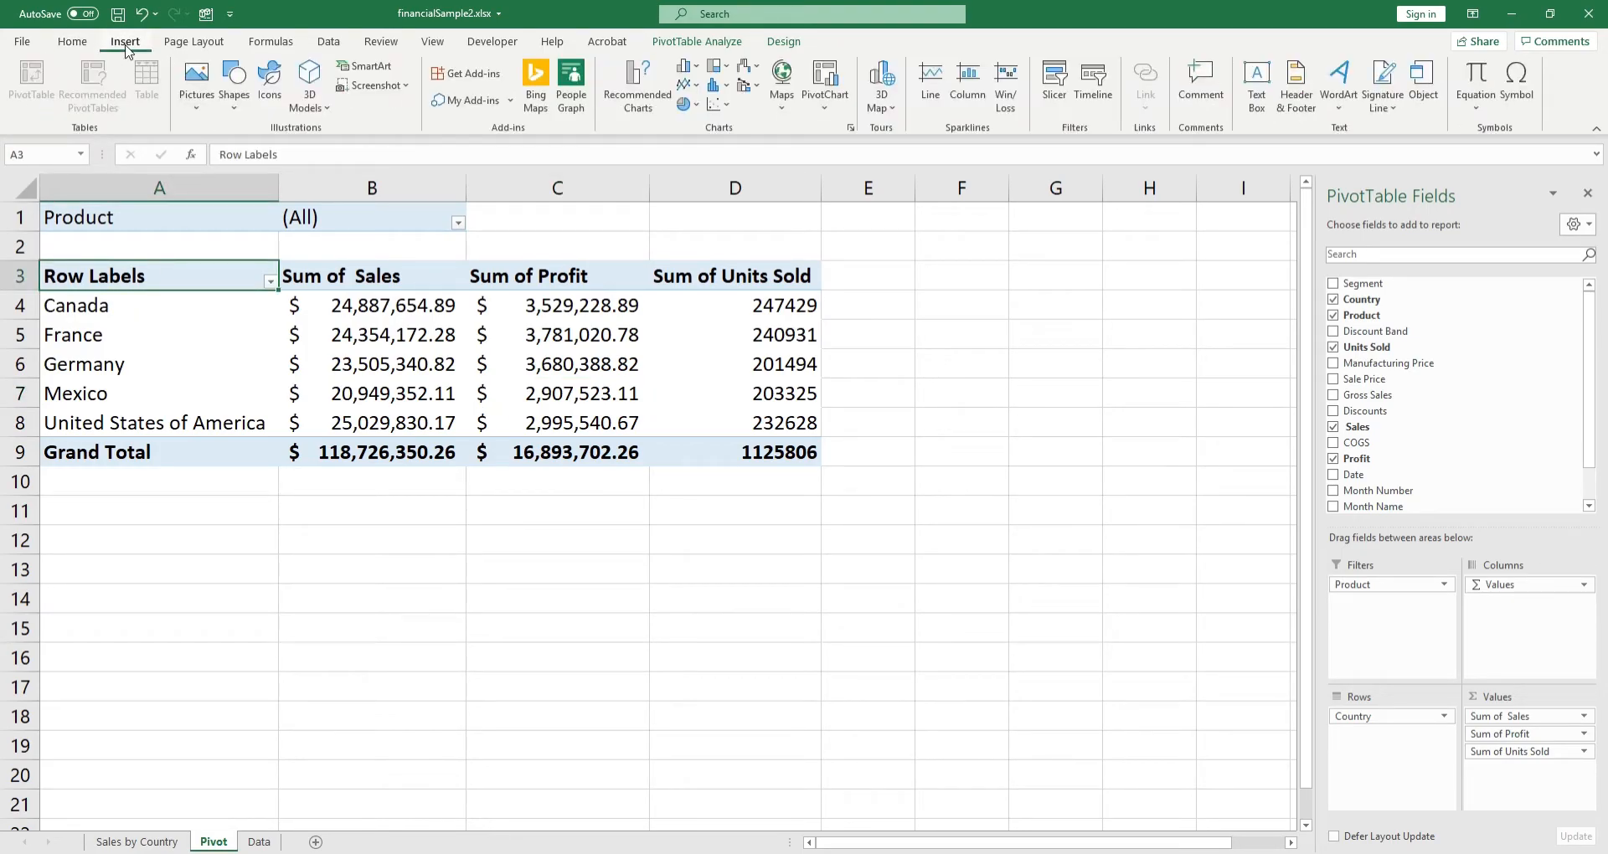
{"action": "left_click", "coordinate": [154, 384]}
{"action": "left_click", "coordinate": [643, 375]}
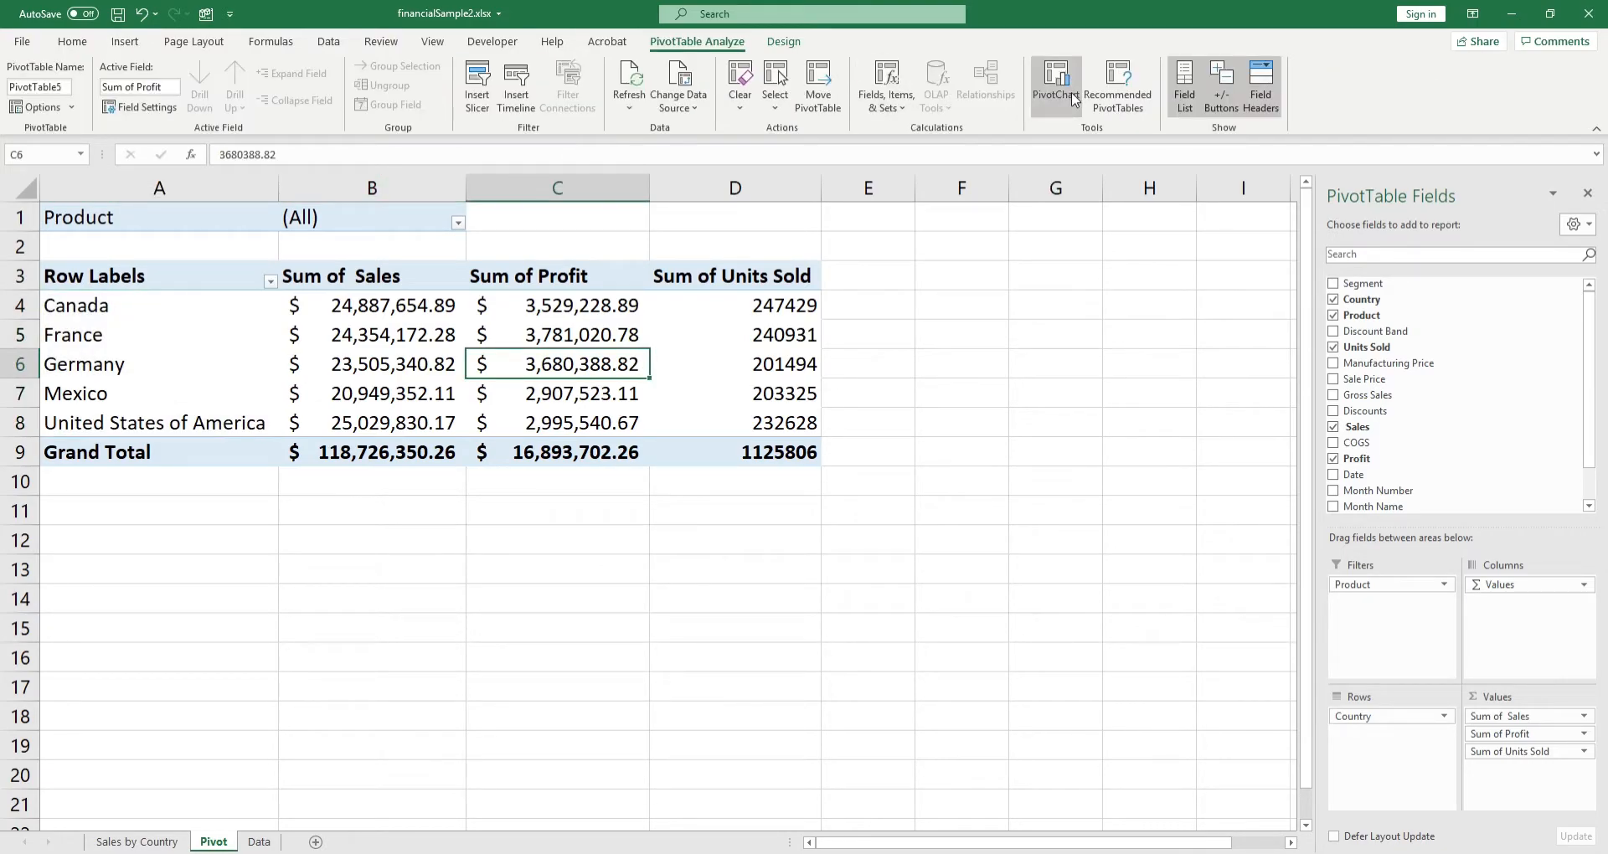
{"action": "left_click", "coordinate": [1060, 84]}
{"action": "left_click", "coordinate": [1060, 84]}
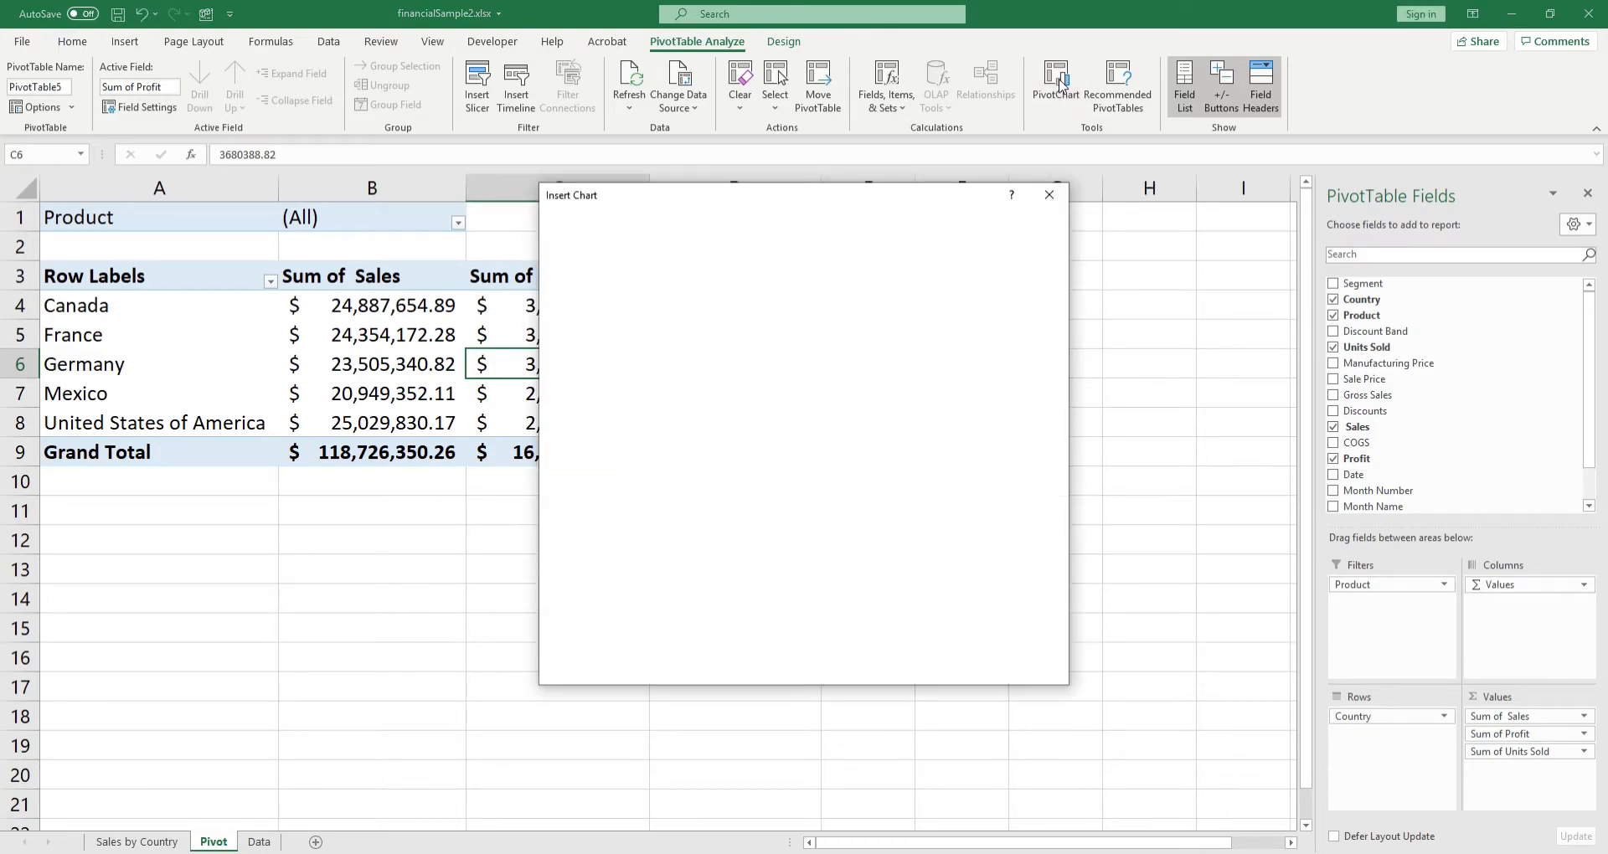
{"action": "left_click_drag", "start_coordinate": [774, 219], "coordinate": [987, 251]}
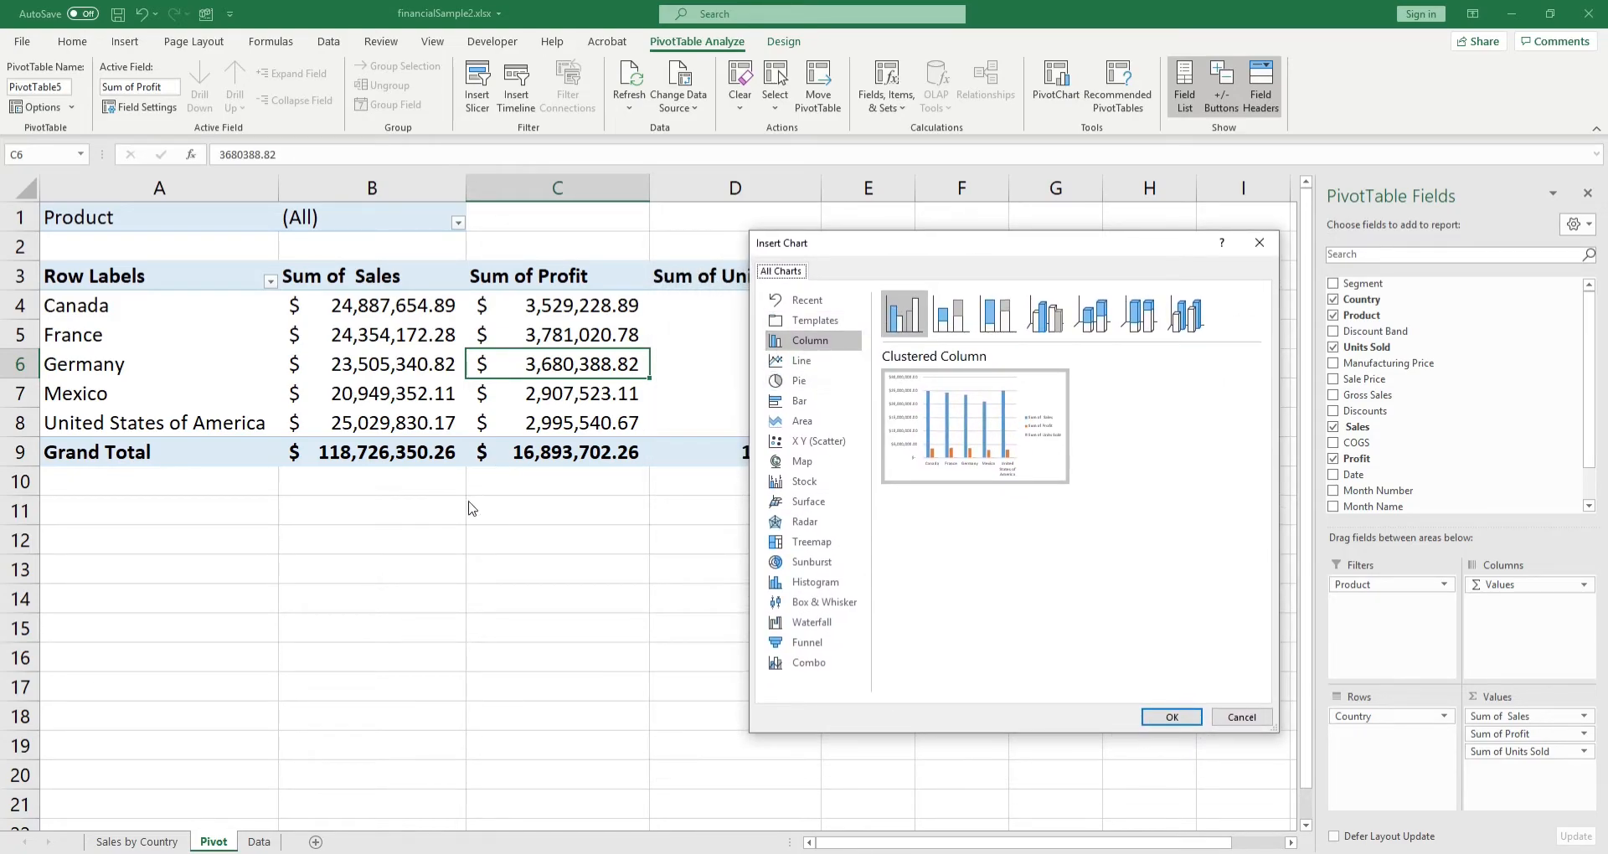
{"action": "left_click_drag", "start_coordinate": [906, 253], "coordinate": [1015, 191]}
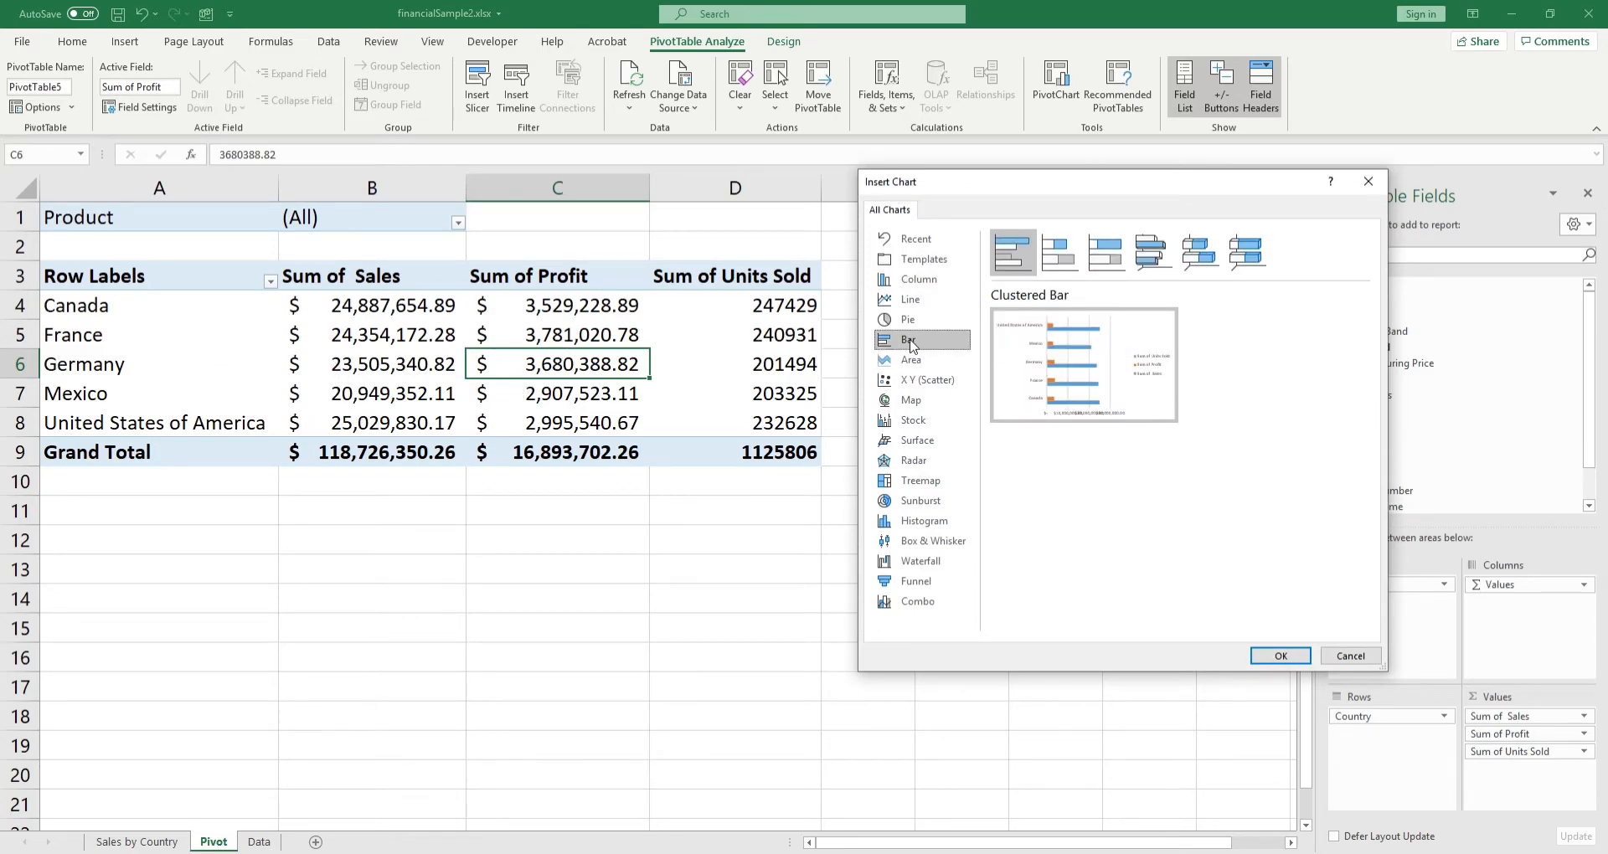
{"action": "left_click", "coordinate": [1282, 657]}
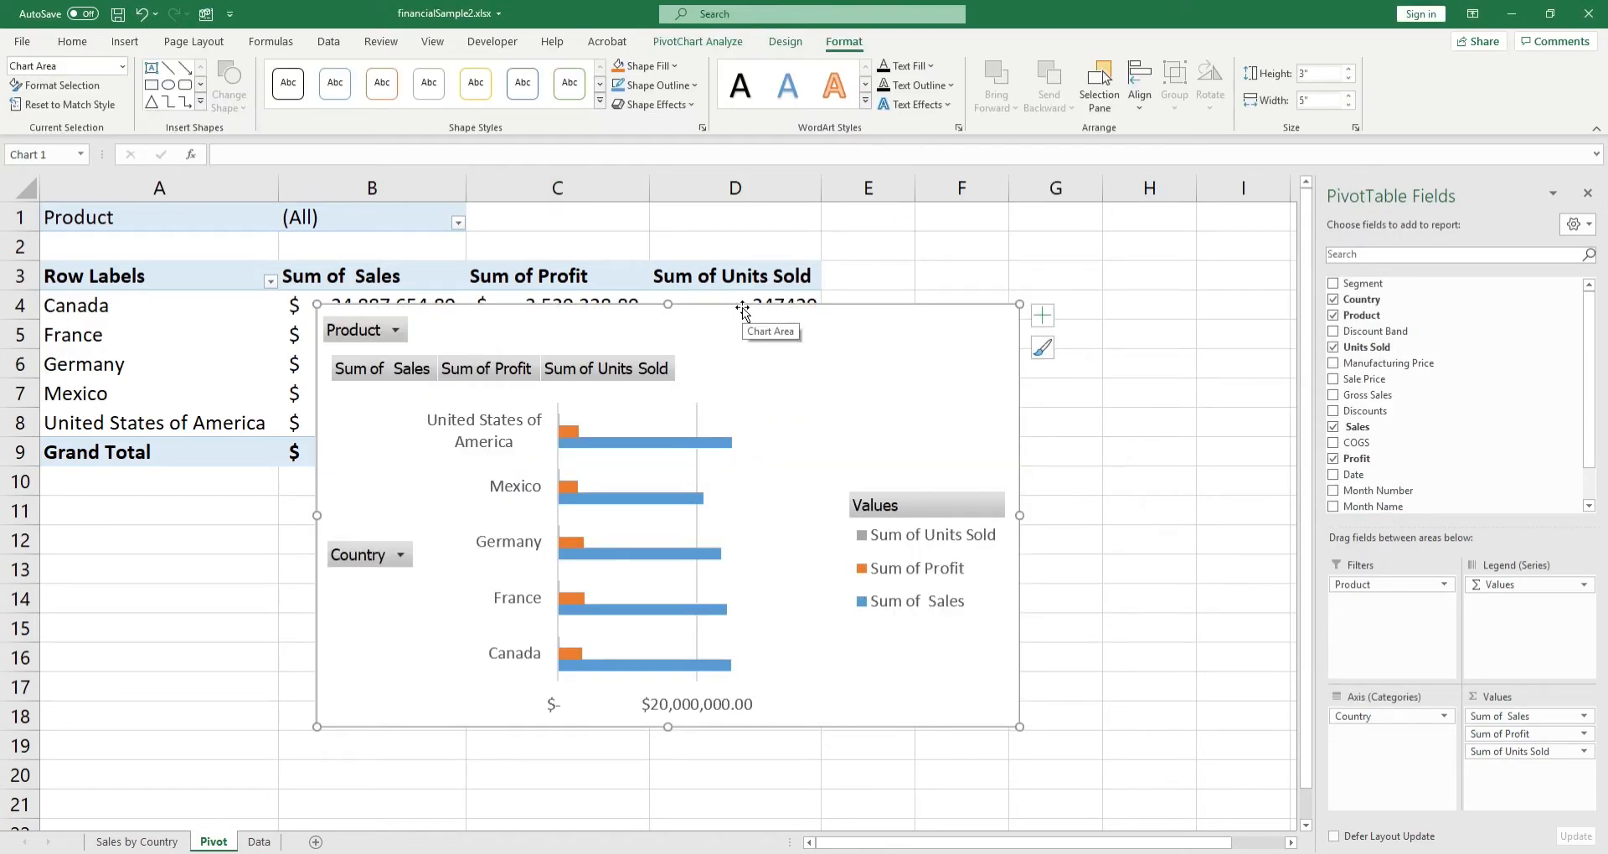
Step: Place the pivot chart below the pivot table and reduce its height to about 2.44 inches
{"action": "left_click_drag", "start_coordinate": [670, 312], "coordinate": [674, 507]}
{"action": "scroll", "coordinate": [667, 502], "scroll_direction": "down", "scroll_amount": 2}
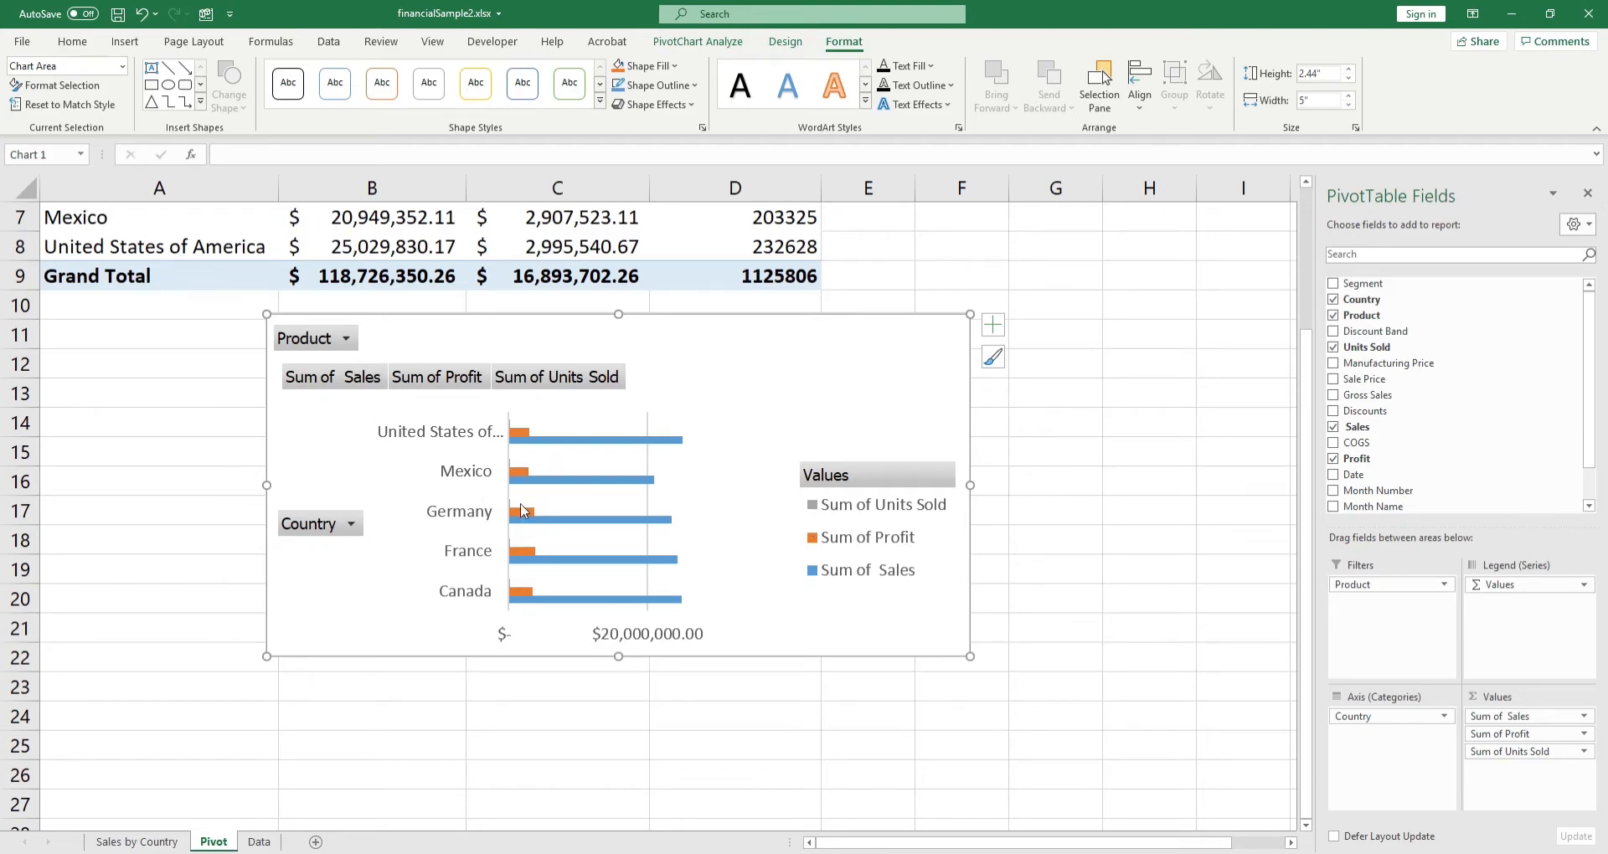
{"action": "scroll", "coordinate": [638, 485], "scroll_direction": "up", "scroll_amount": 2}
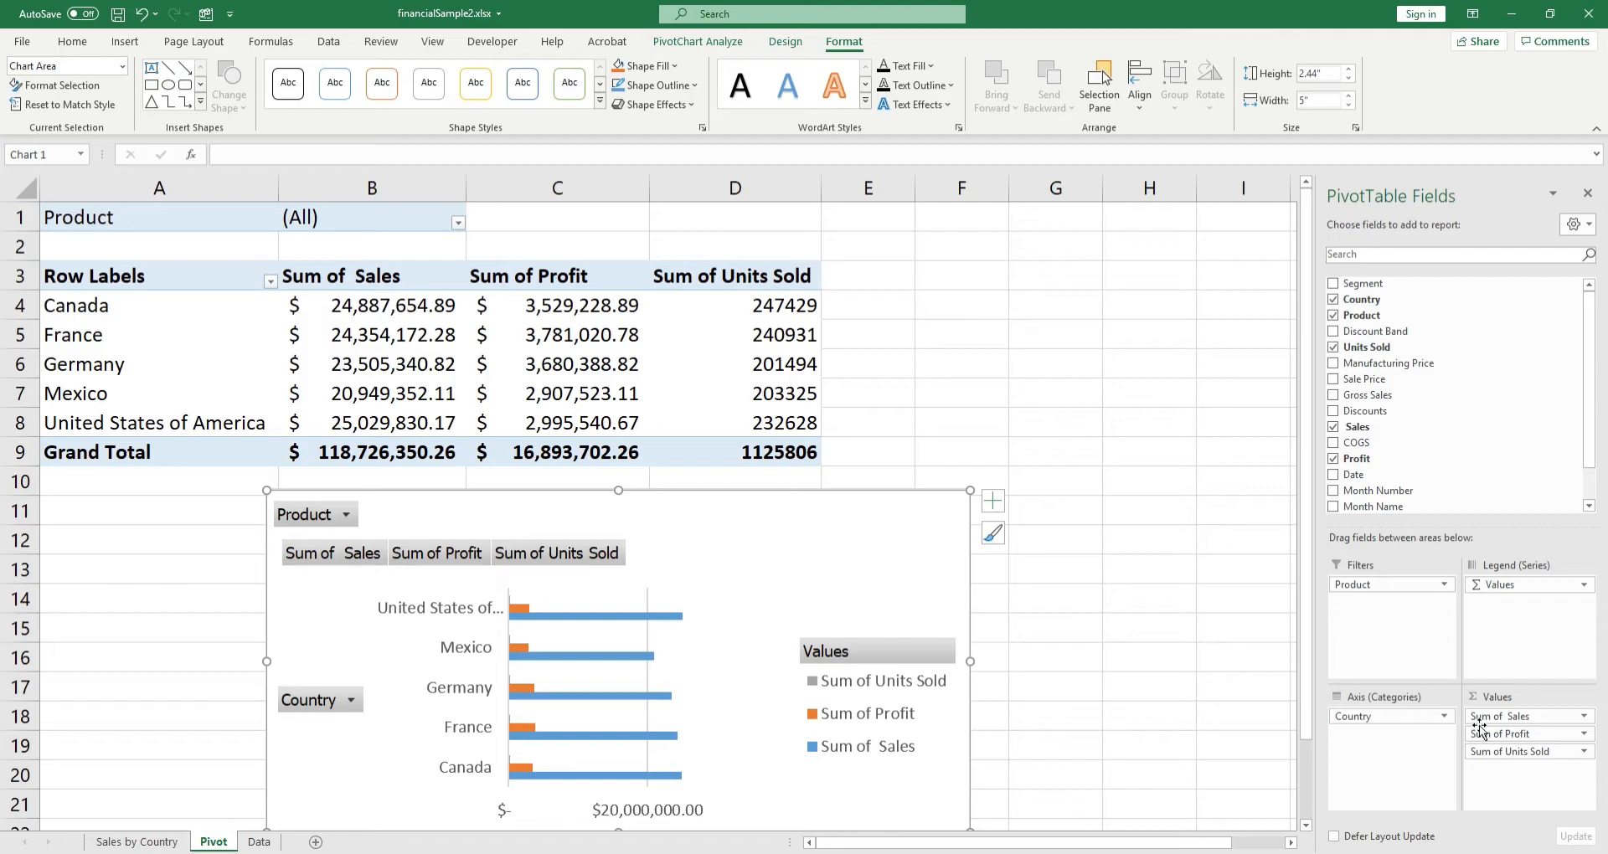
Step: Remove Sum of Units Sold and Sum of Profit from the pivot chart's values
{"action": "left_click", "coordinate": [1498, 752]}
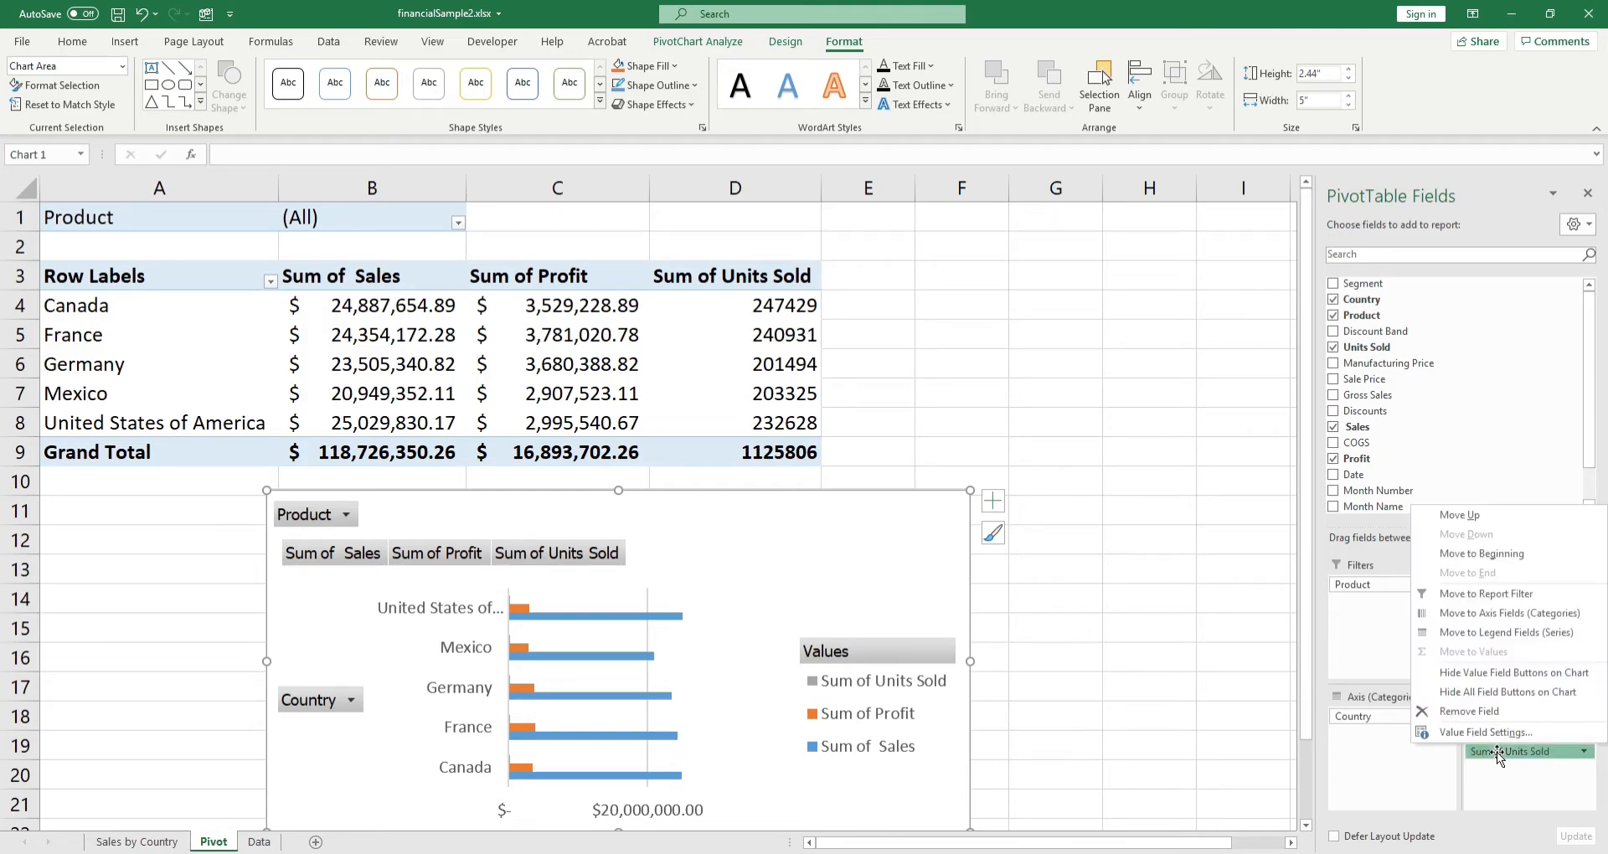
{"action": "left_click", "coordinate": [1478, 713]}
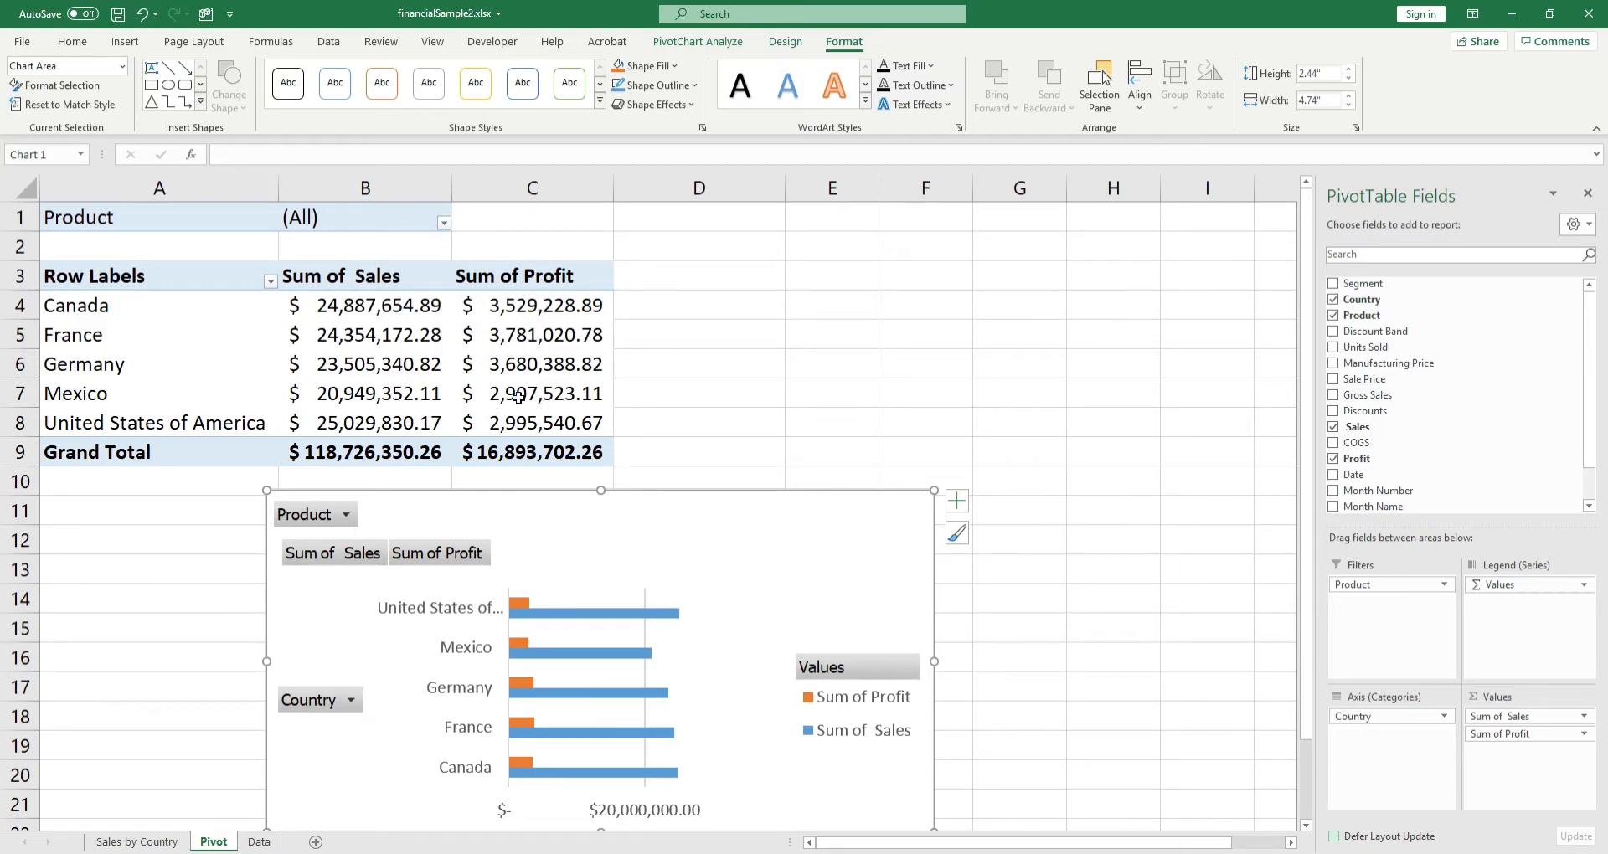
{"action": "left_click", "coordinate": [1504, 735]}
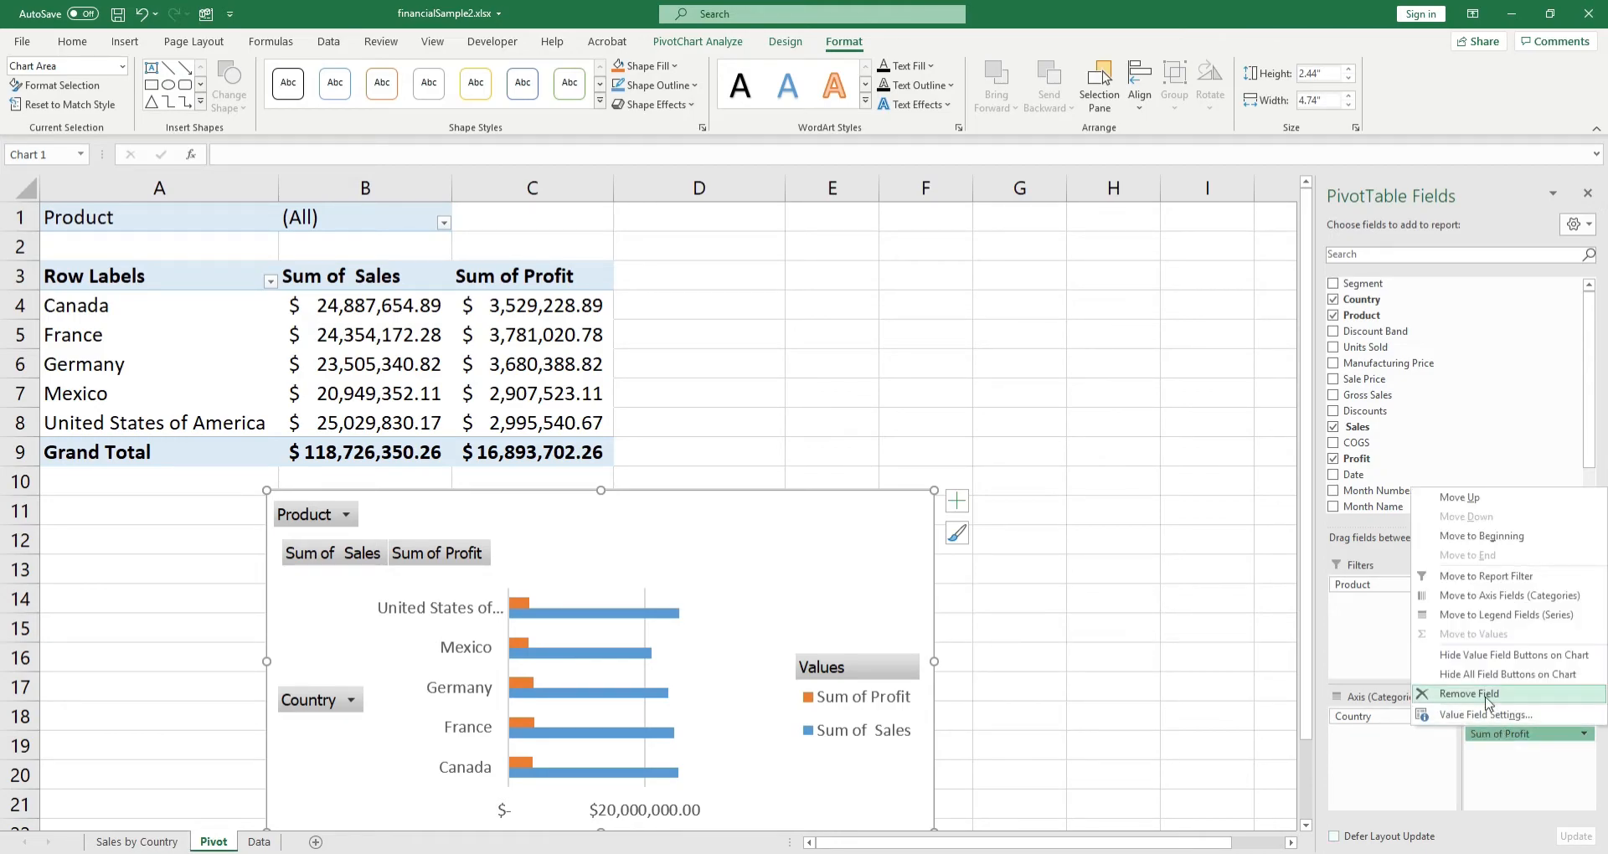
{"action": "left_click", "coordinate": [1484, 695]}
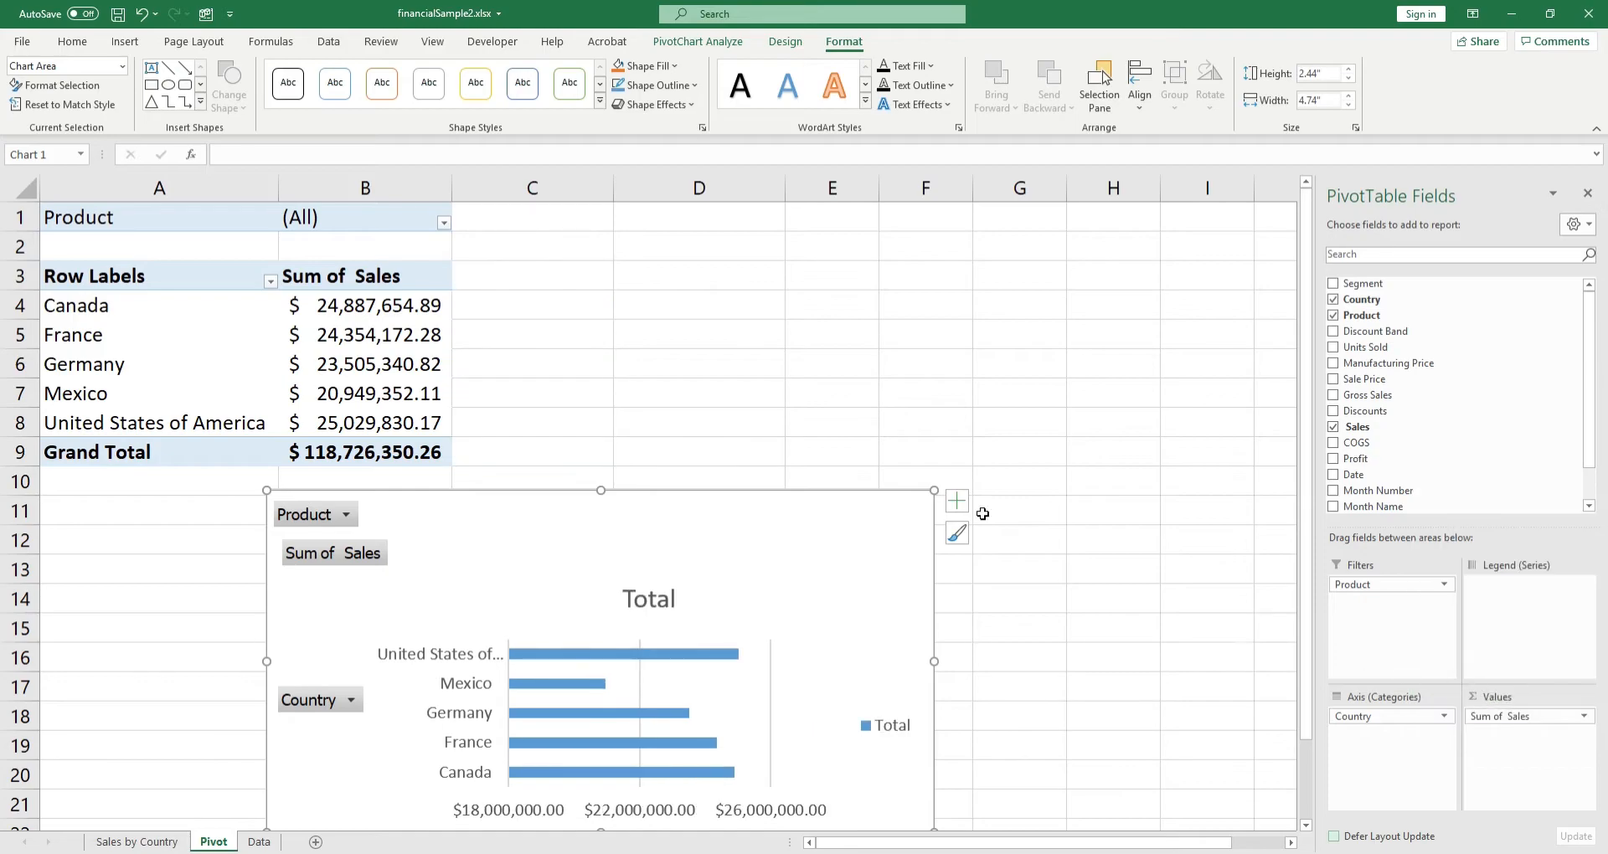
Step: Move the pivot chart up beside the pivot table and delete its legend
{"action": "left_click_drag", "start_coordinate": [469, 540], "coordinate": [711, 427]}
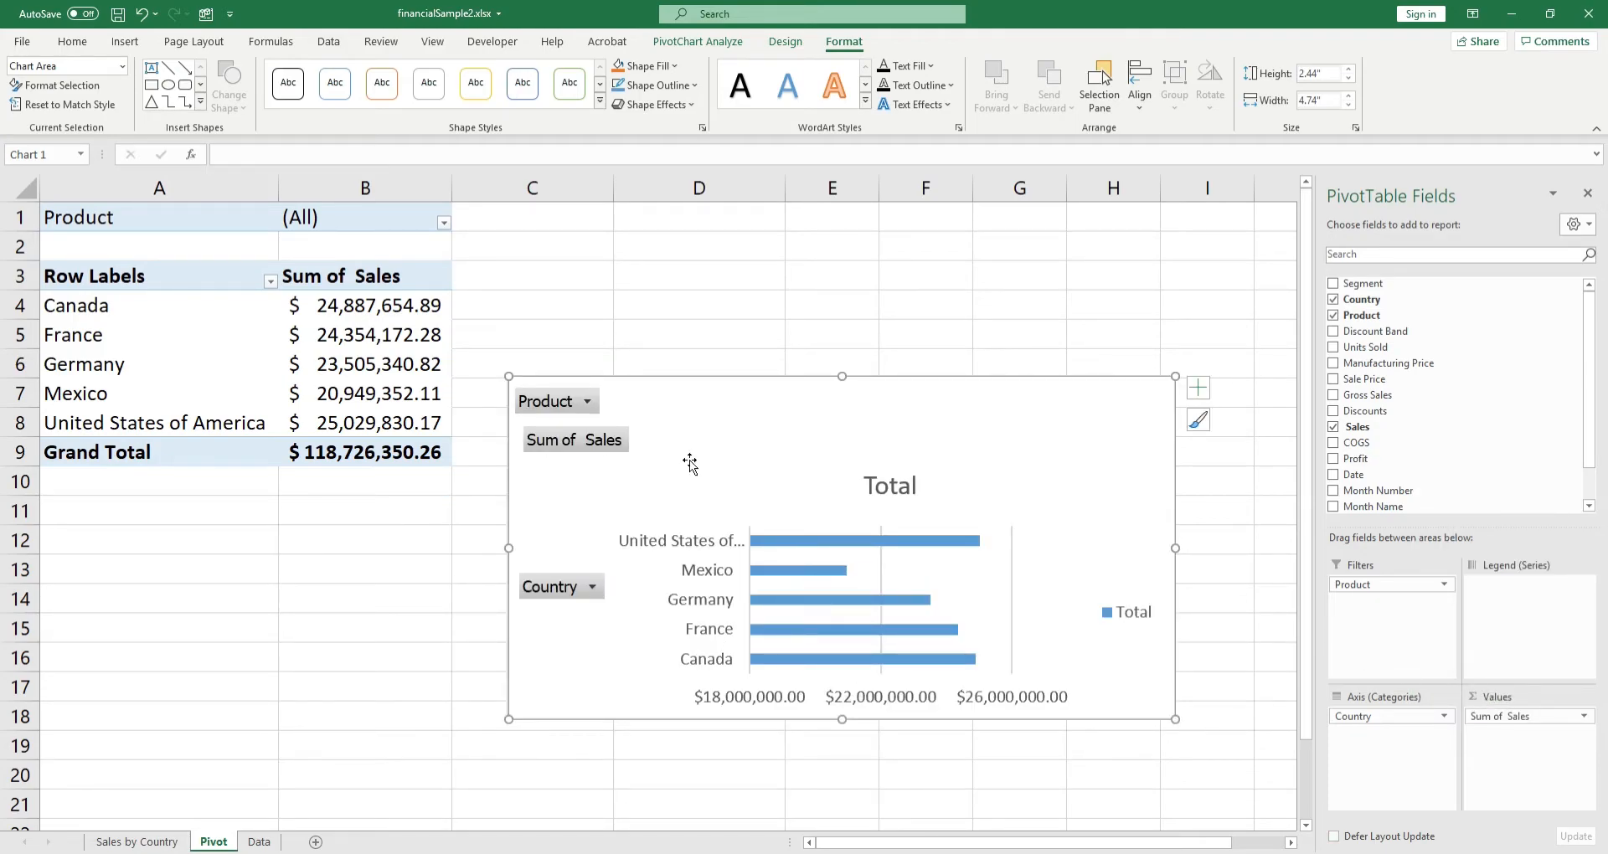
{"action": "left_click", "coordinate": [1139, 614]}
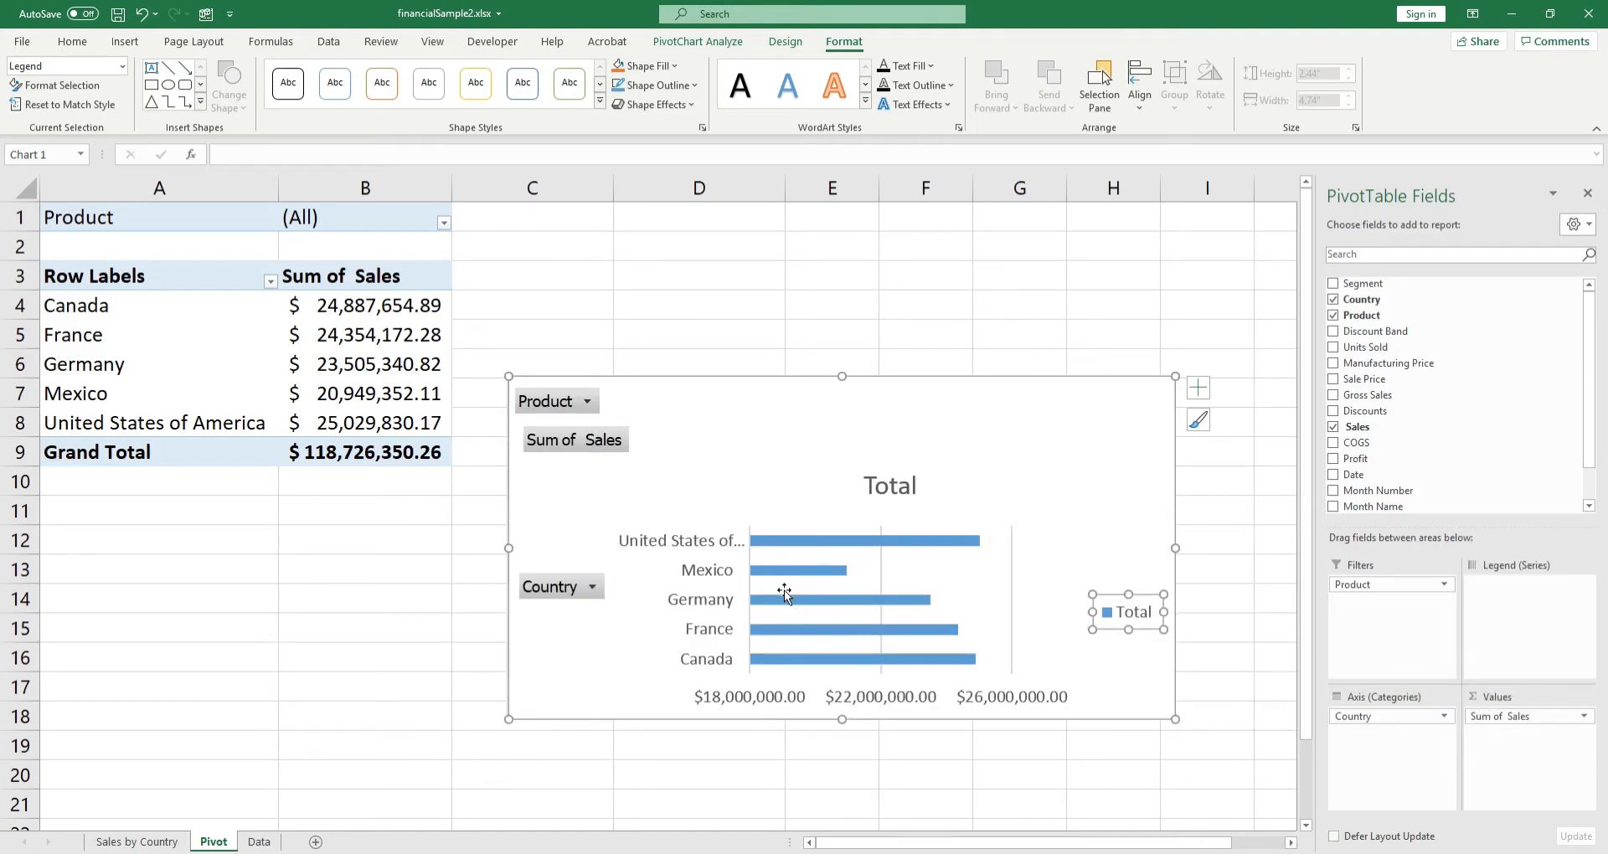
{"action": "right_click", "coordinate": [1103, 595]}
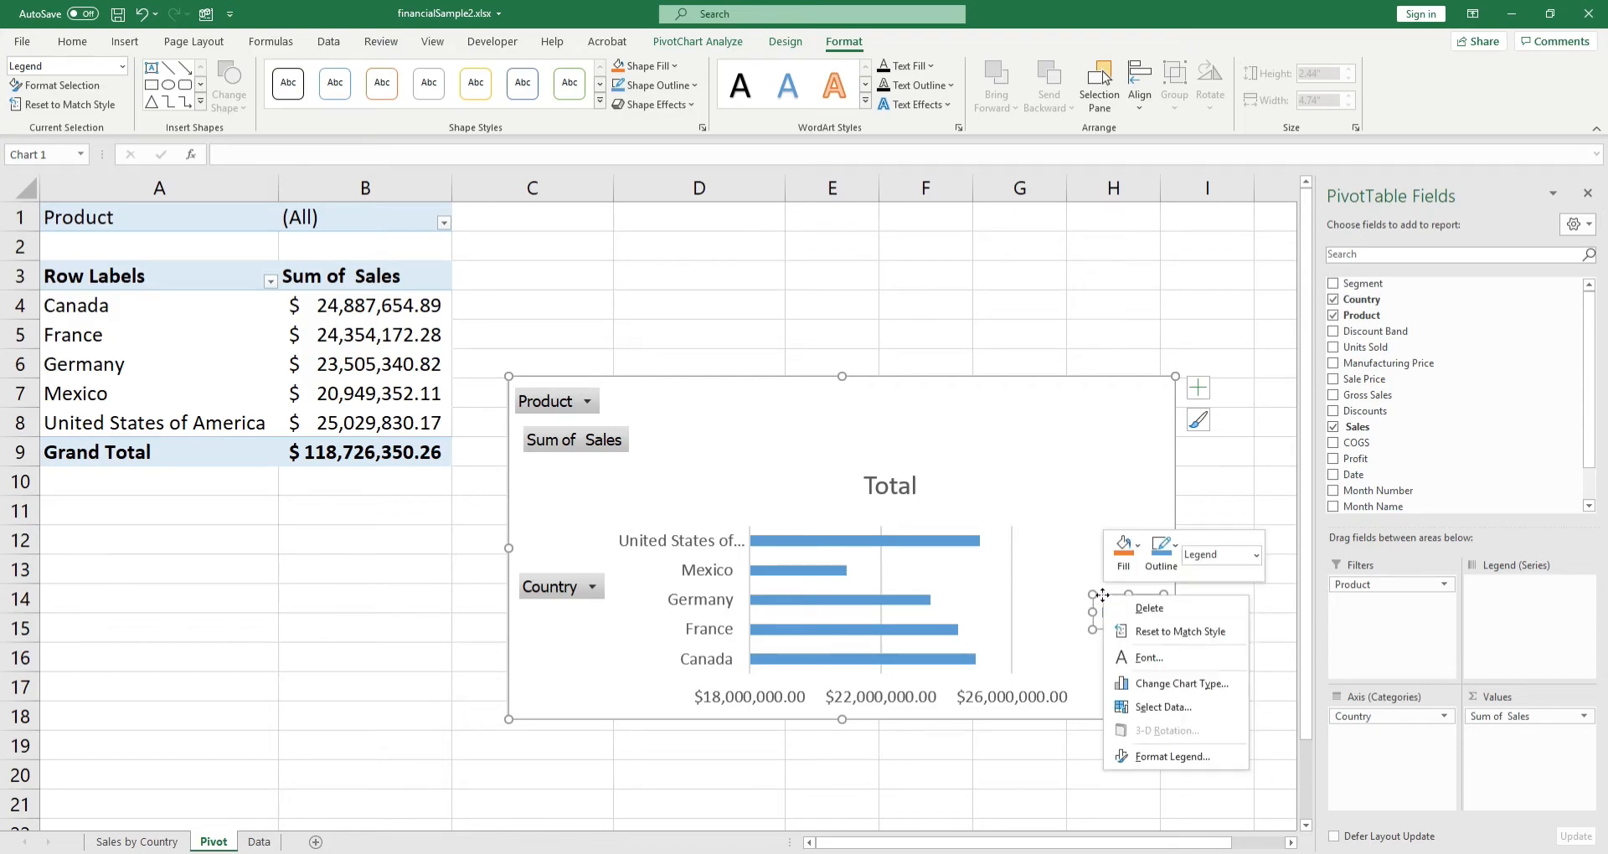
{"action": "left_click", "coordinate": [1149, 608]}
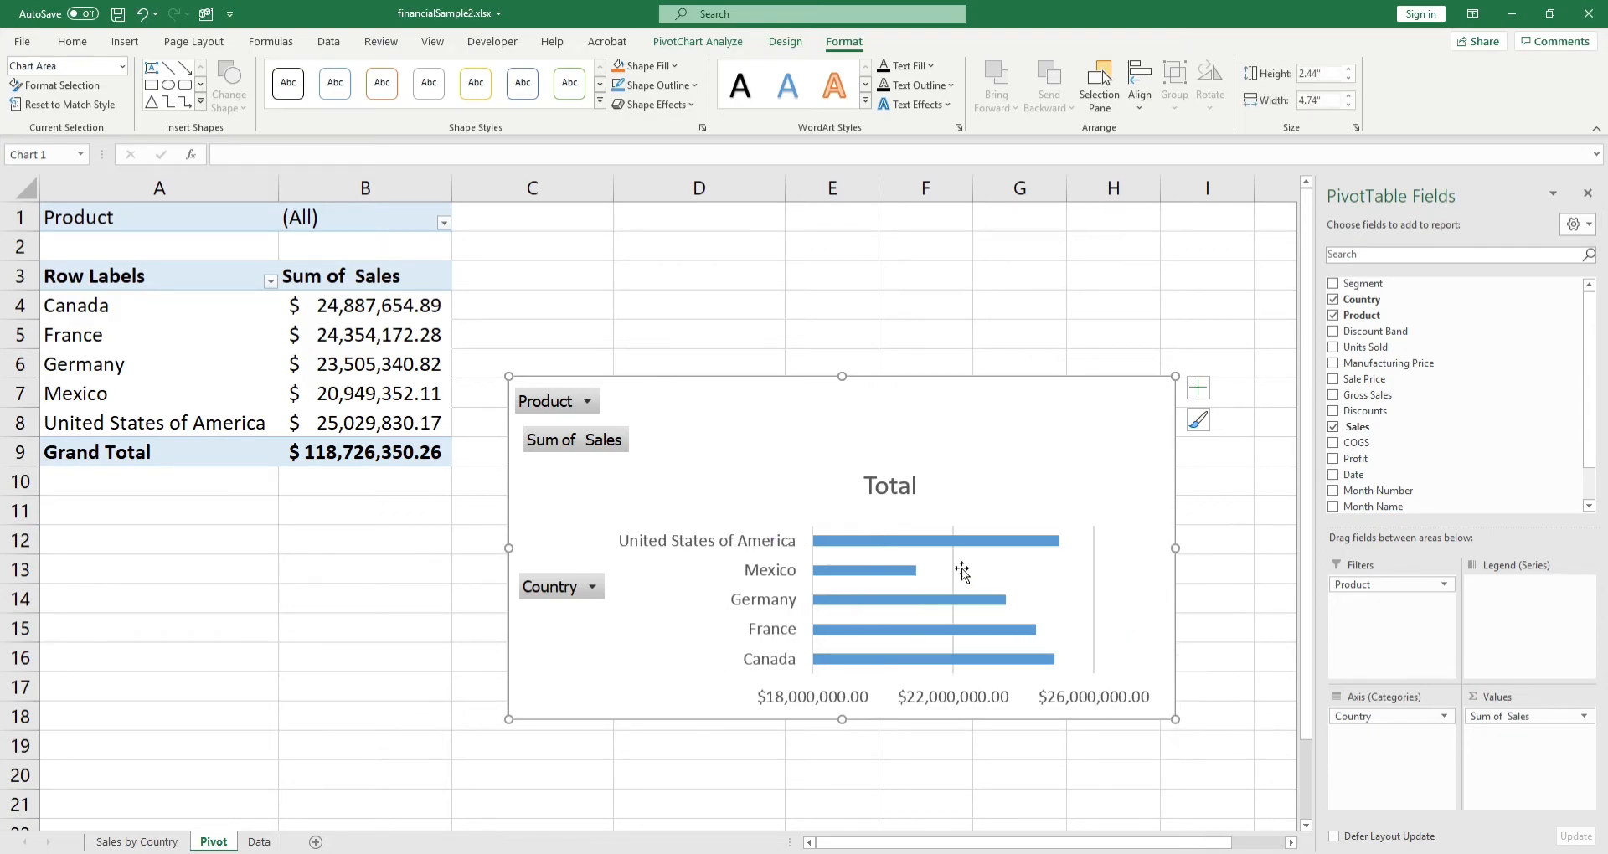
Step: Hide all field buttons on the pivot chart and change its title to Total Sales
{"action": "right_click", "coordinate": [573, 405]}
{"action": "left_click", "coordinate": [656, 592]}
{"action": "left_click", "coordinate": [818, 339]}
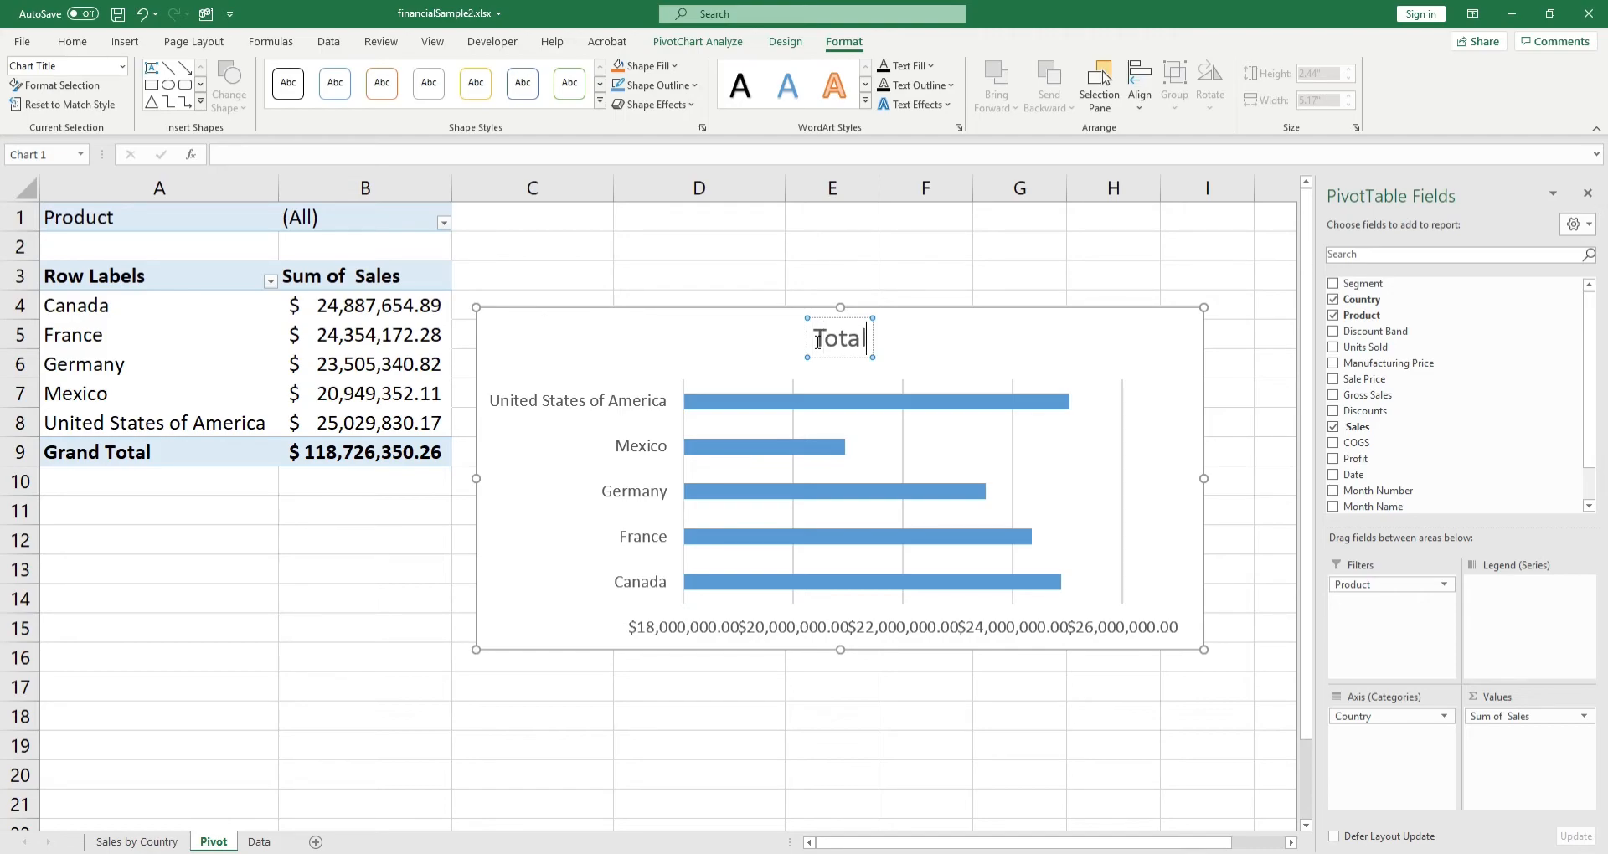
{"action": "type", "text": "Sales"}
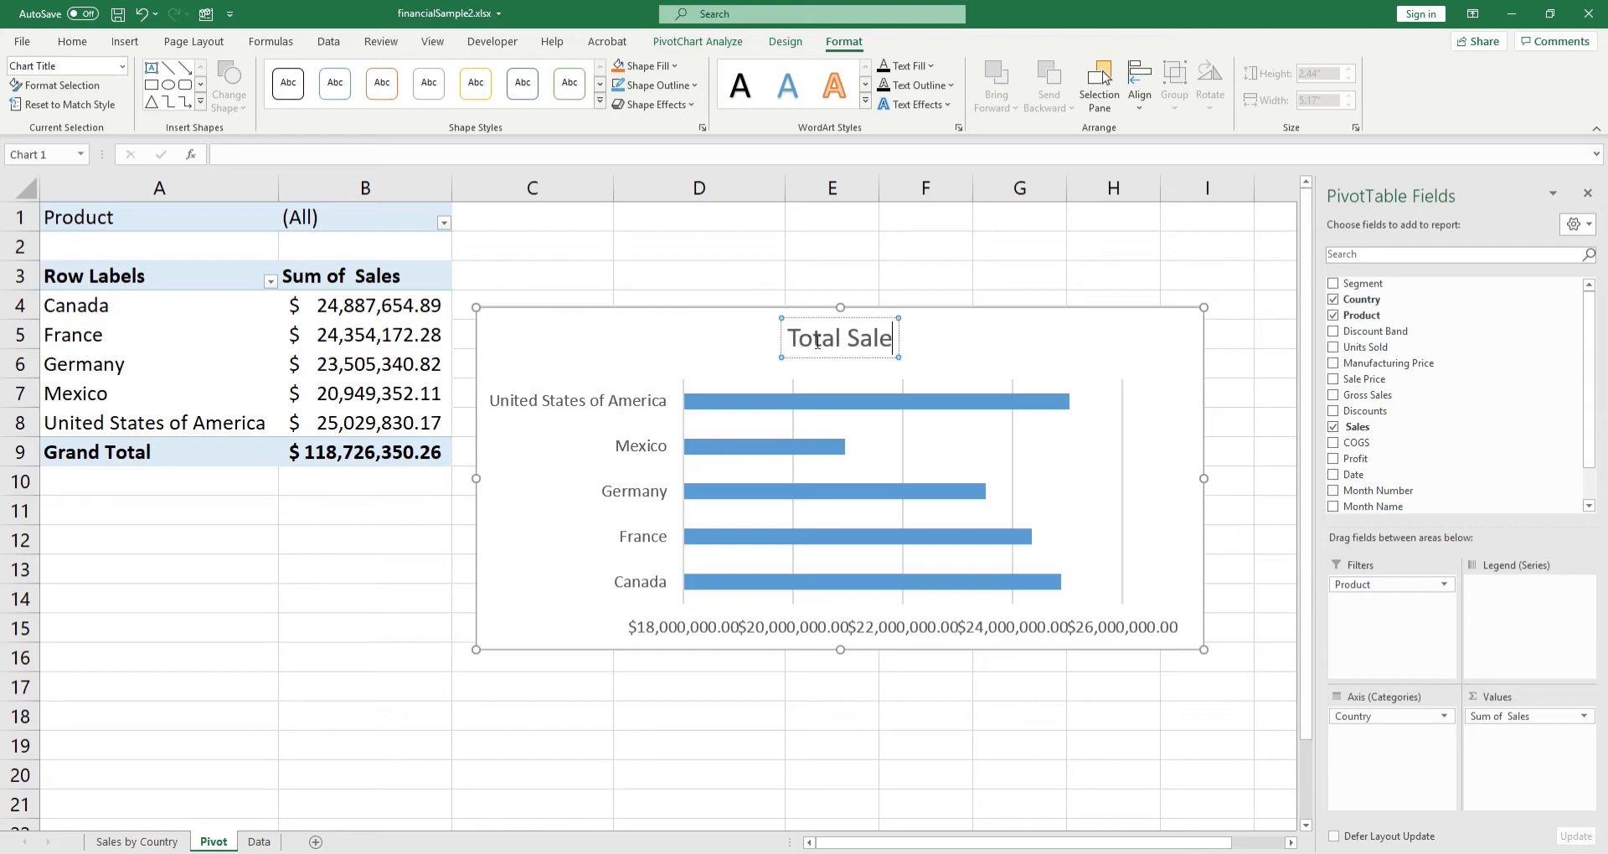
{"action": "left_click", "coordinate": [788, 456]}
{"action": "left_click", "coordinate": [592, 495]}
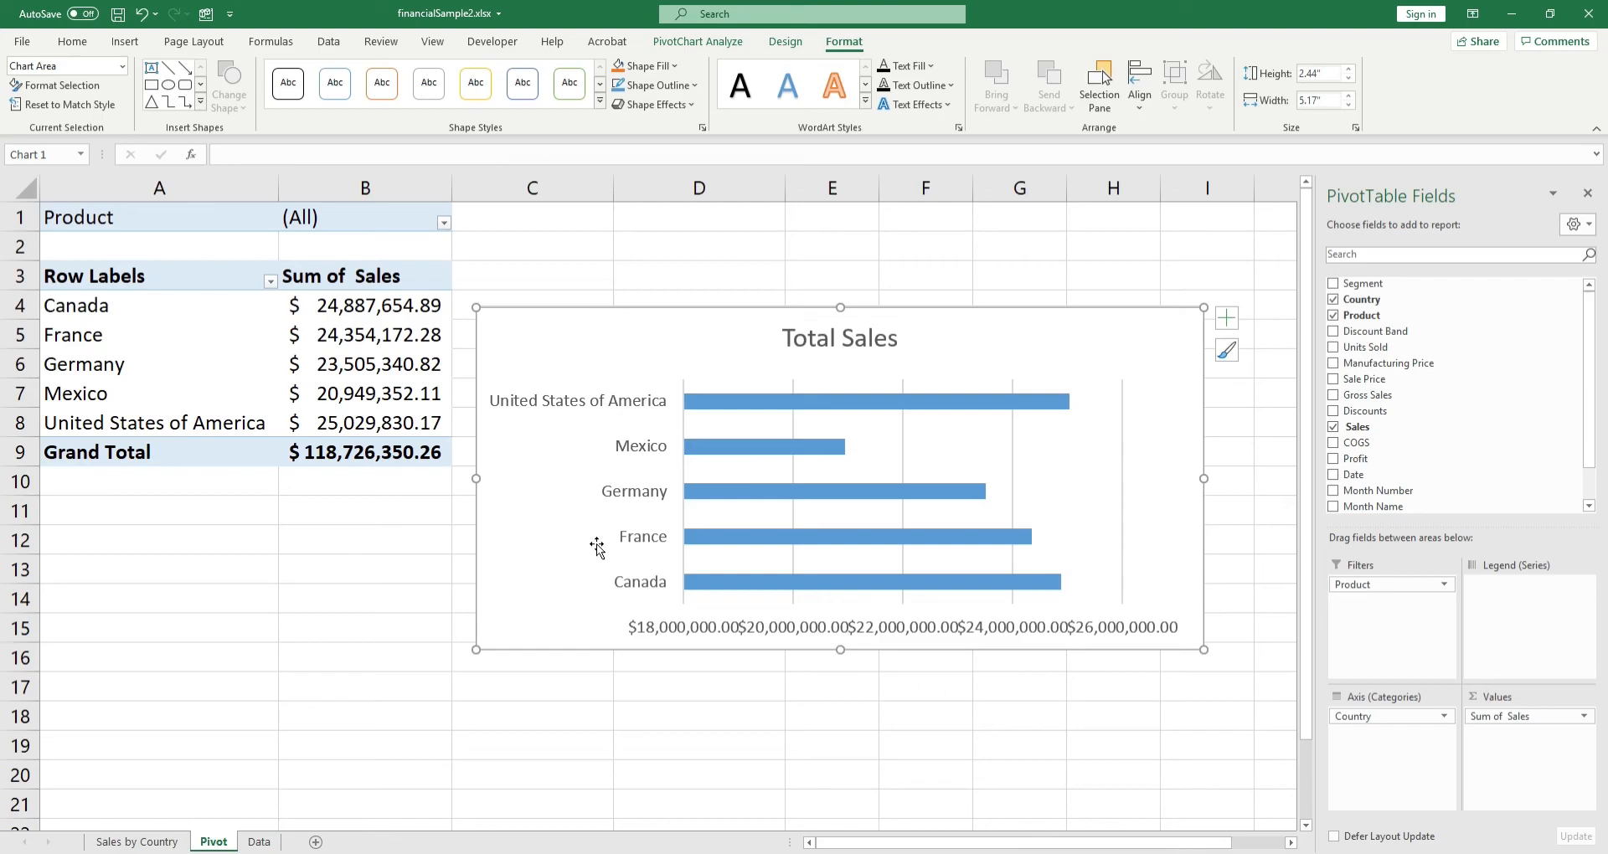
Step: Delete the pivot chart's horizontal value axis and add data labels to the bars
{"action": "left_click", "coordinate": [616, 479]}
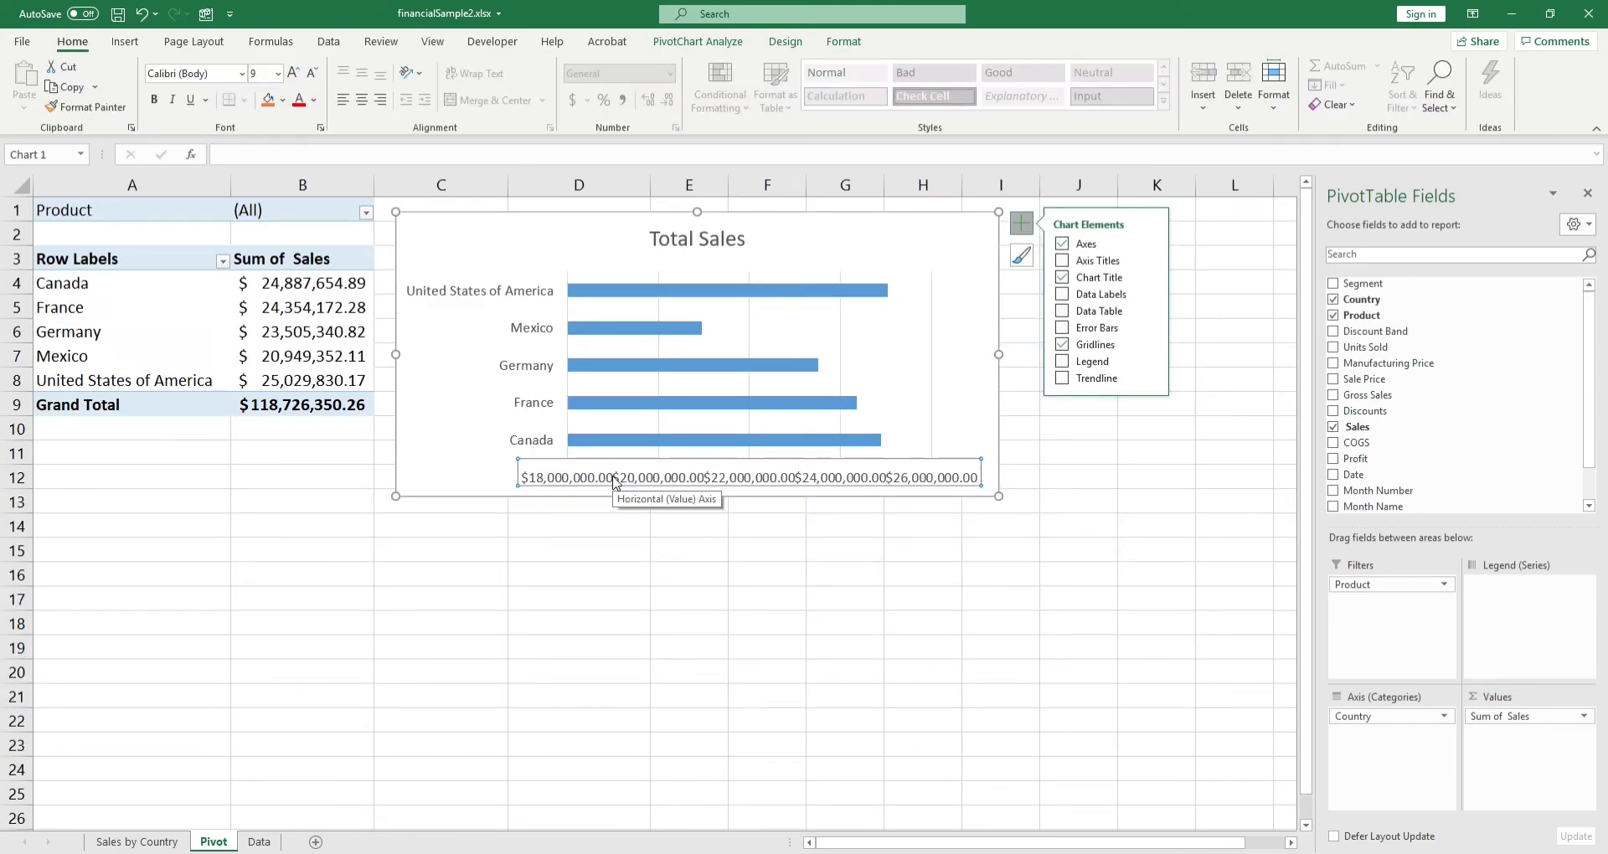
{"action": "key", "text": "Delete"}
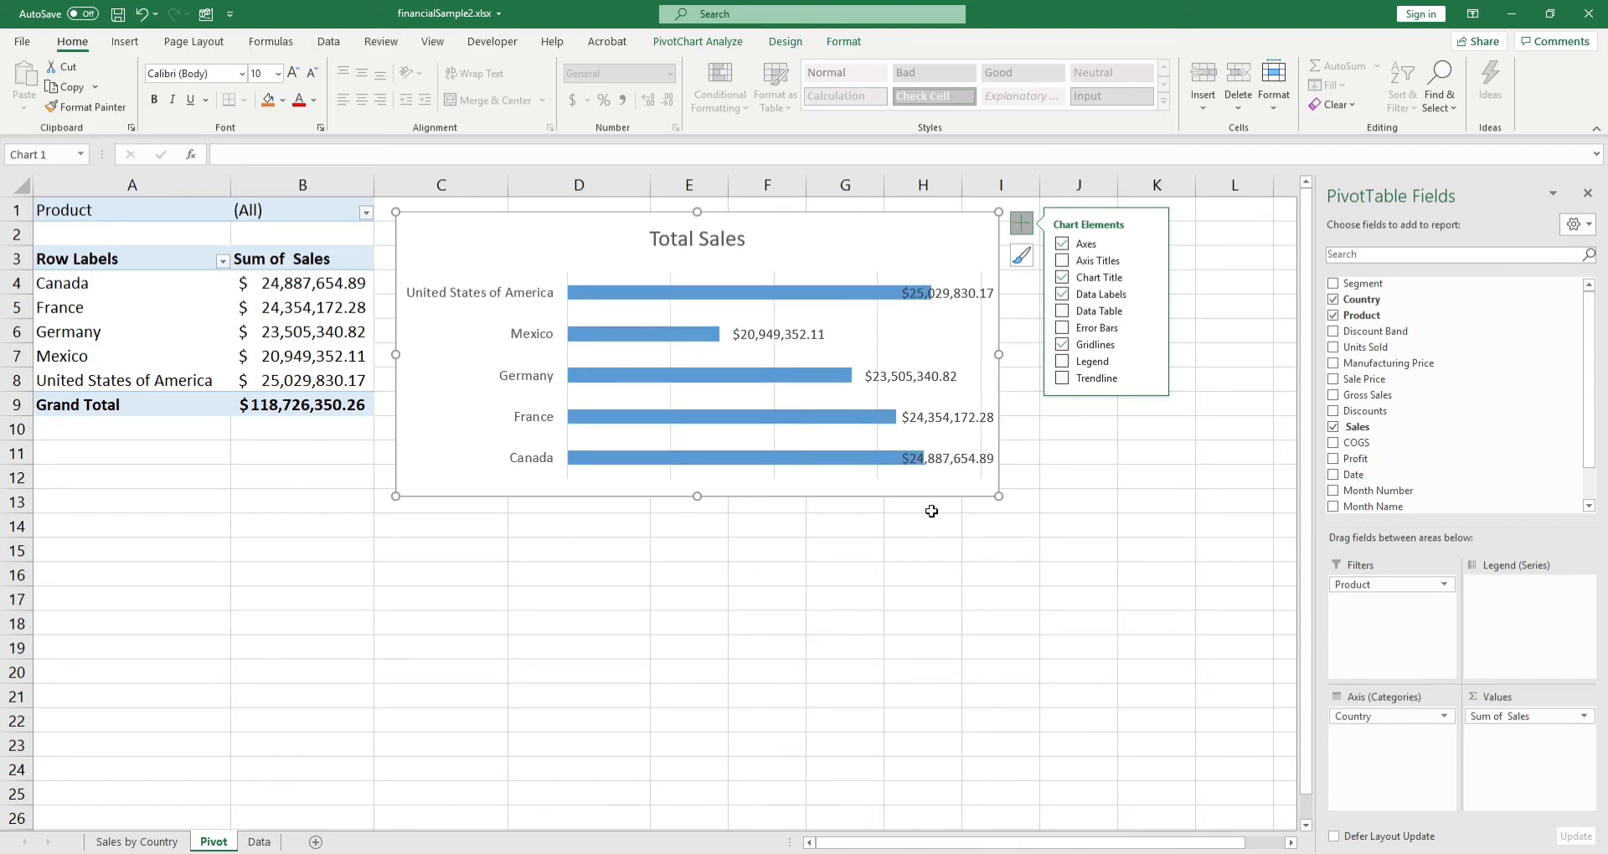
Step: Widen the pivot chart to about the end of column K, reduce its height slightly, and deselect it
{"action": "left_click_drag", "start_coordinate": [999, 496], "coordinate": [1089, 503]}
{"action": "left_click", "coordinate": [561, 624]}
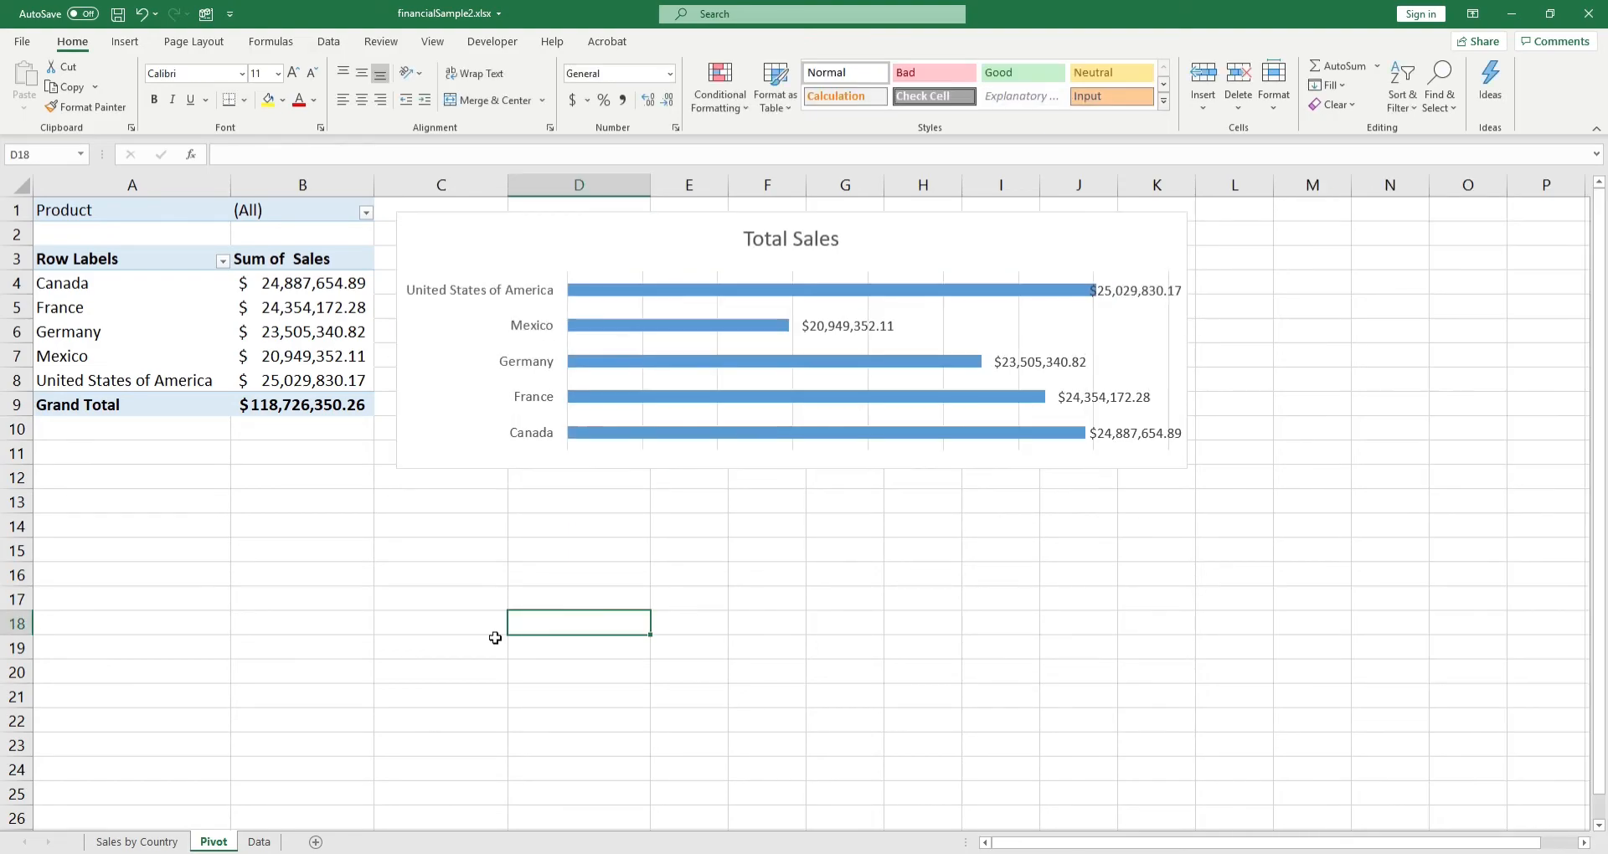
{"action": "left_click", "coordinate": [186, 334]}
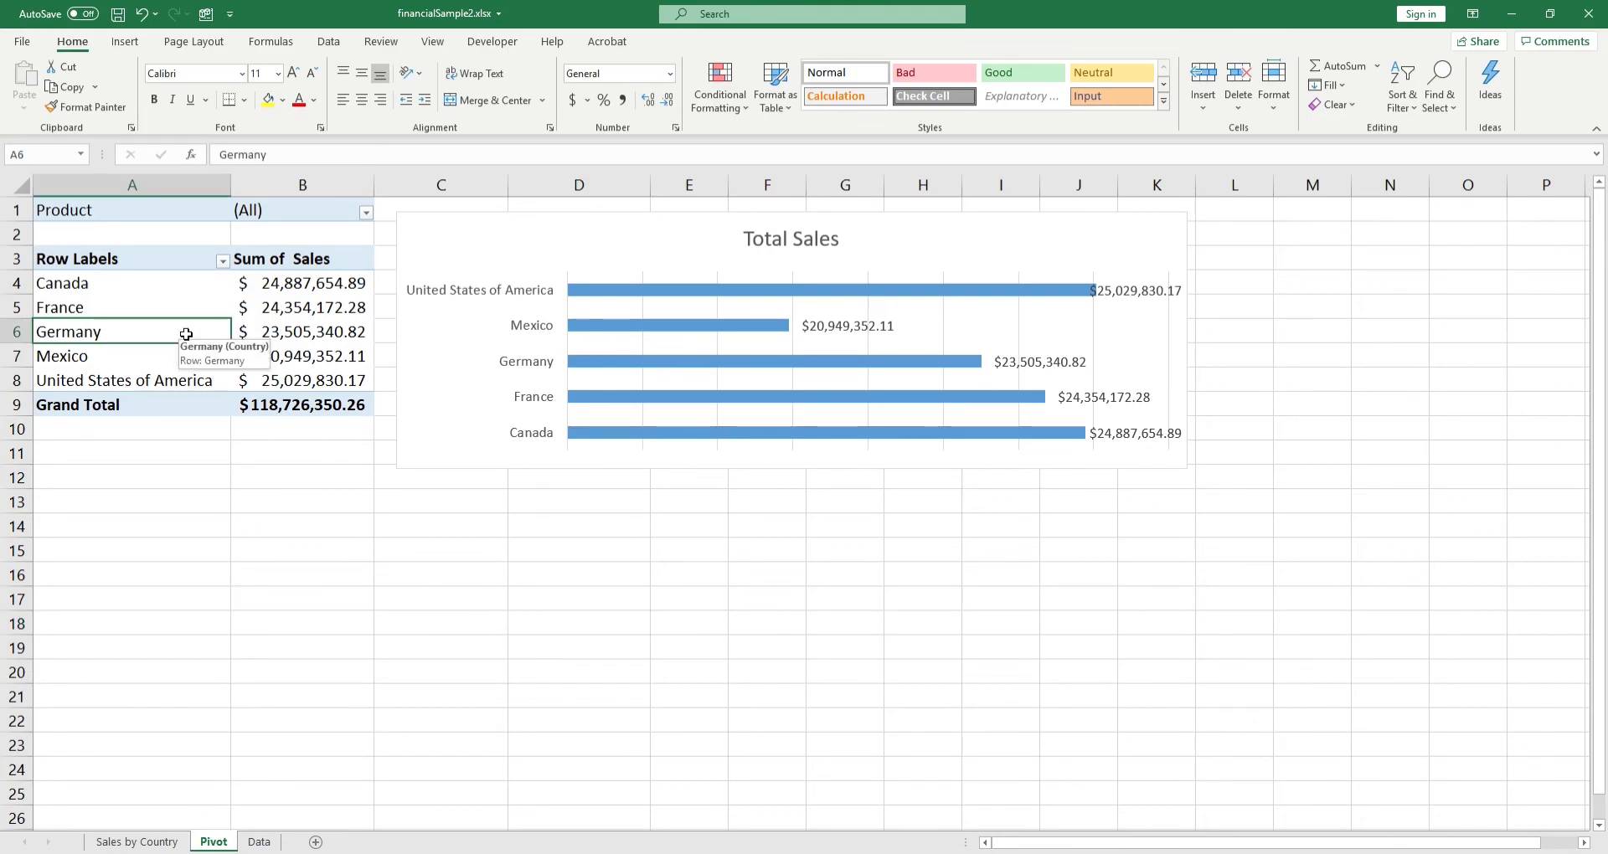
{"action": "left_click", "coordinate": [503, 289]}
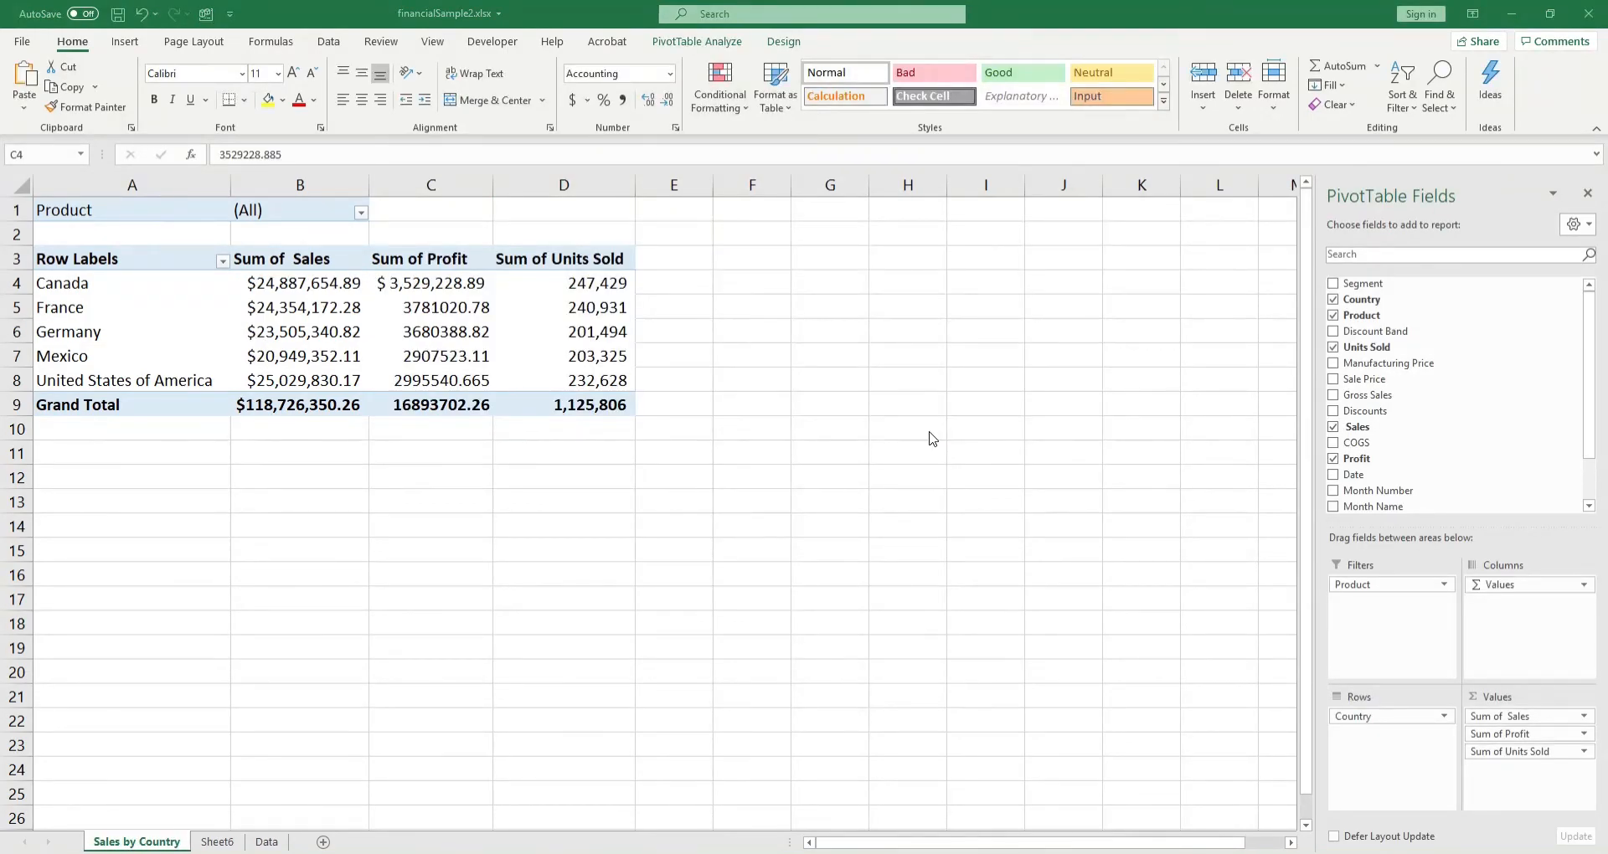